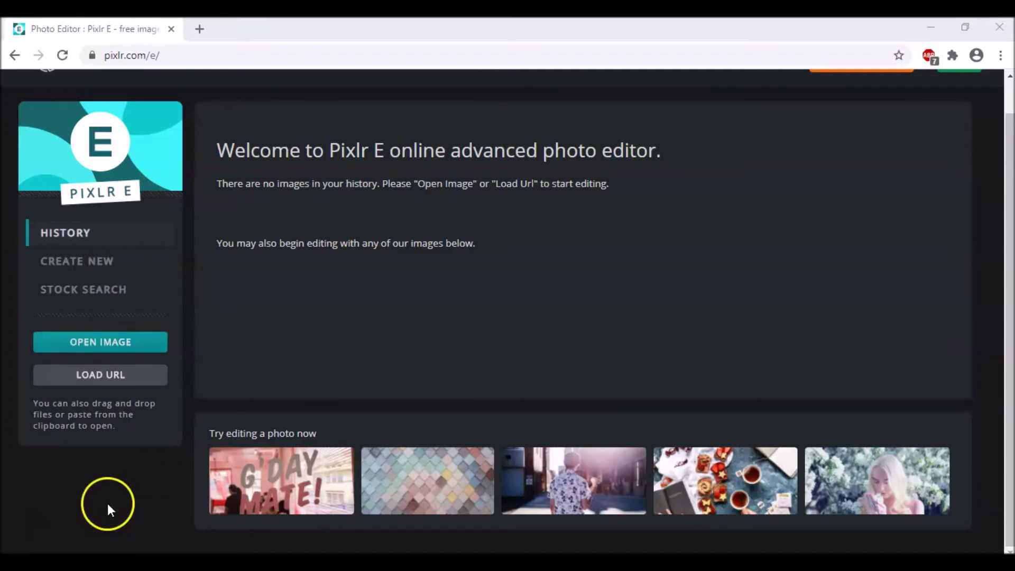
Create a blank 800x600 Web small image and bring up the Add Layer choices.
click(114, 264)
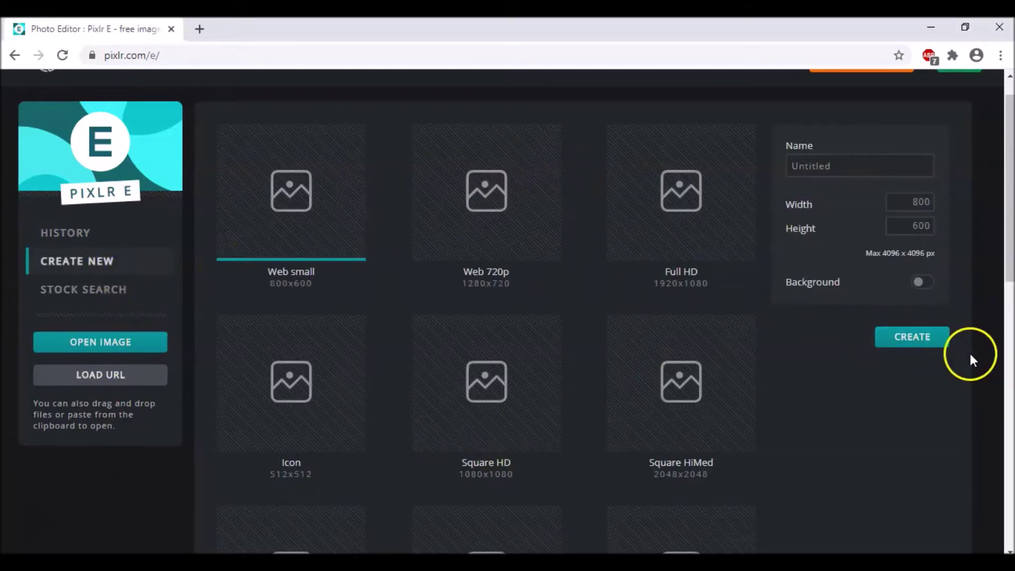
click(918, 341)
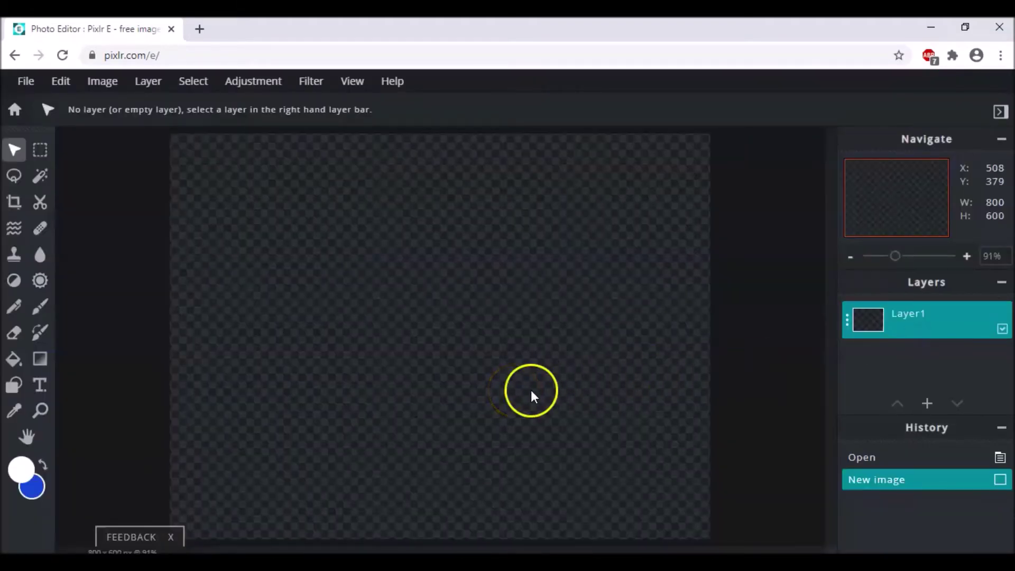
click(926, 404)
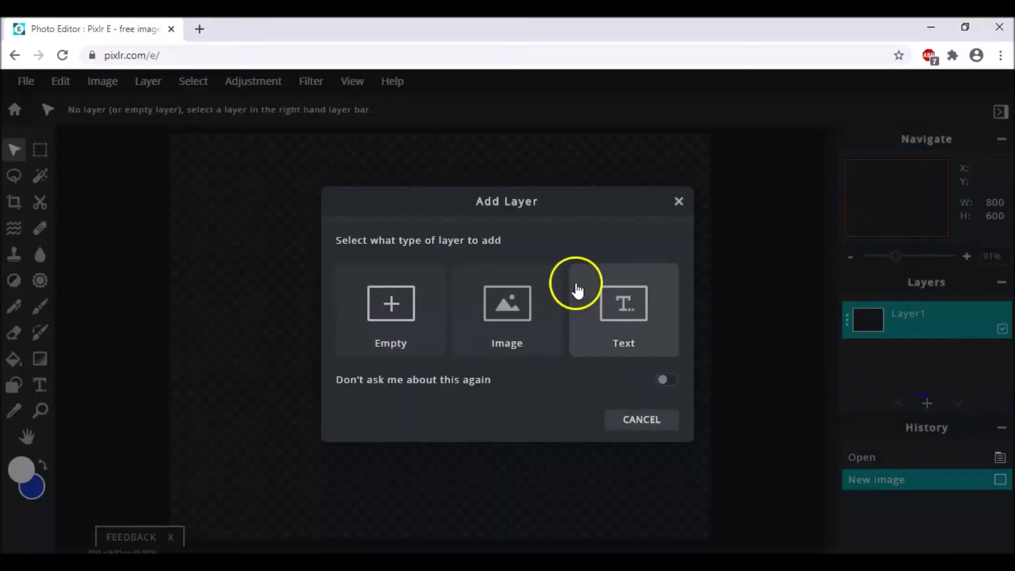
Add a white Arial text layer reading SPARKLE, positioned near the canvas middle.
click(644, 320)
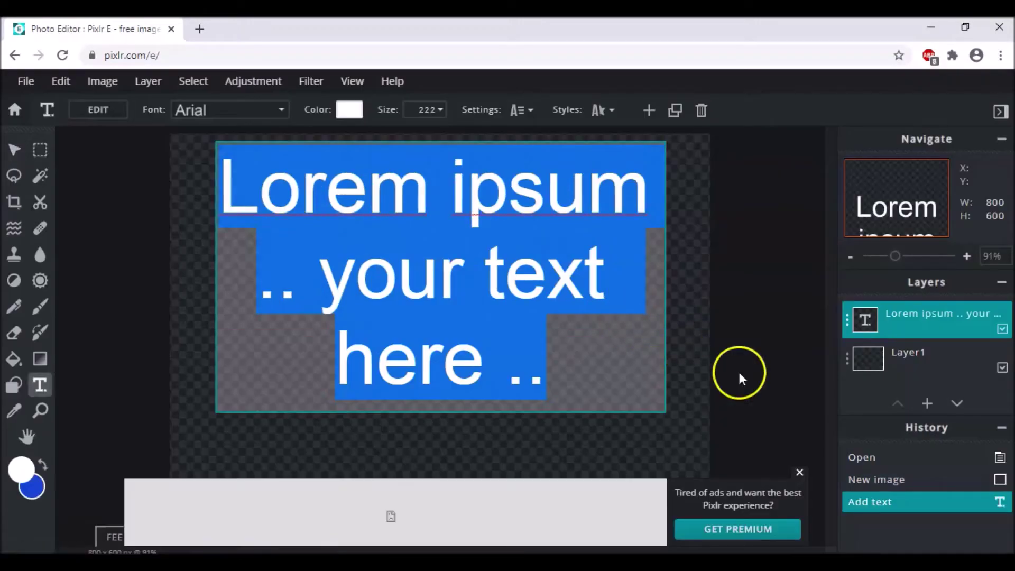
click(802, 472)
scroll(526, 333, down, 5)
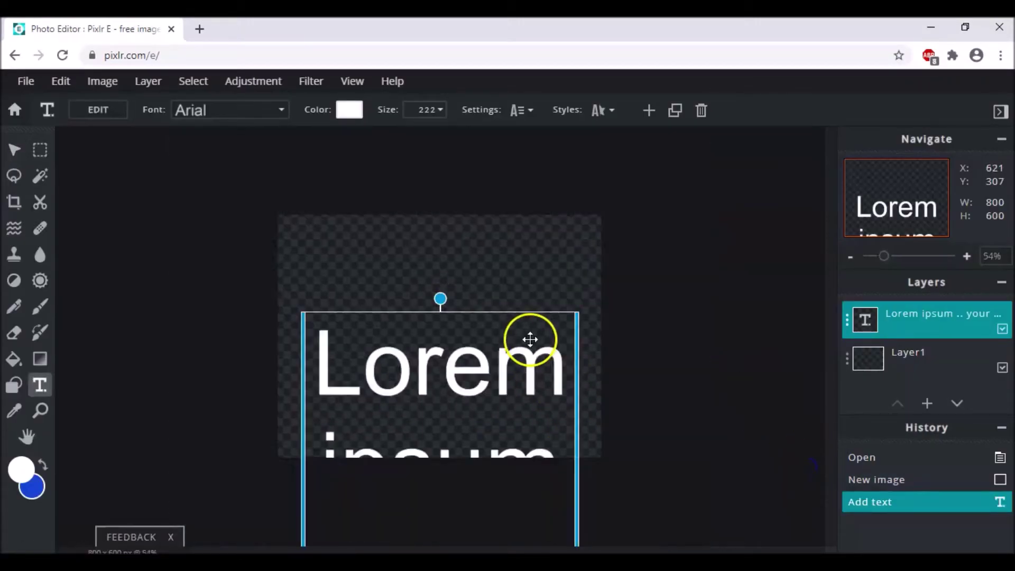
drag(499, 380, 494, 300)
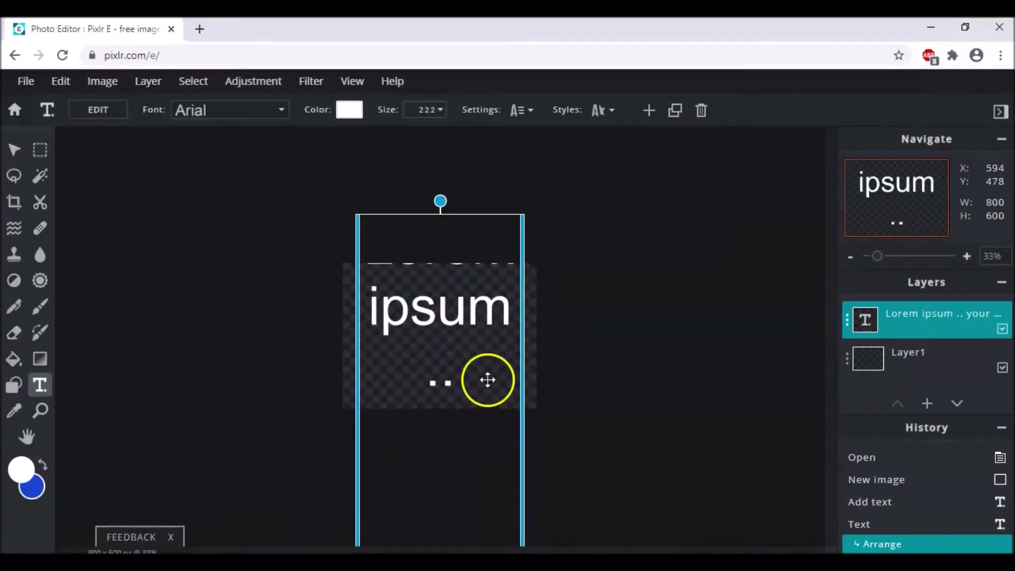
scroll(499, 420, down, 2)
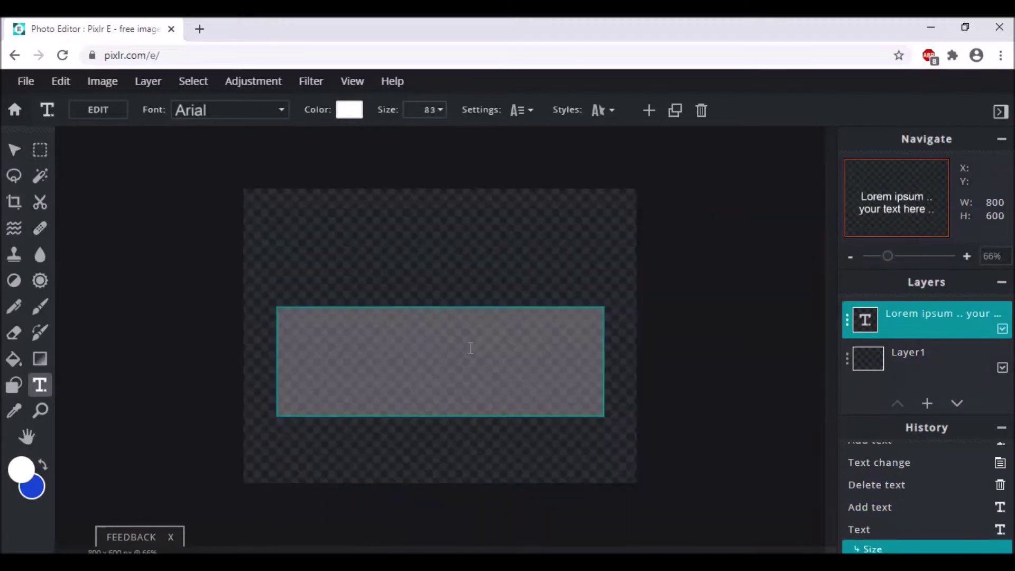
text(SPAR)
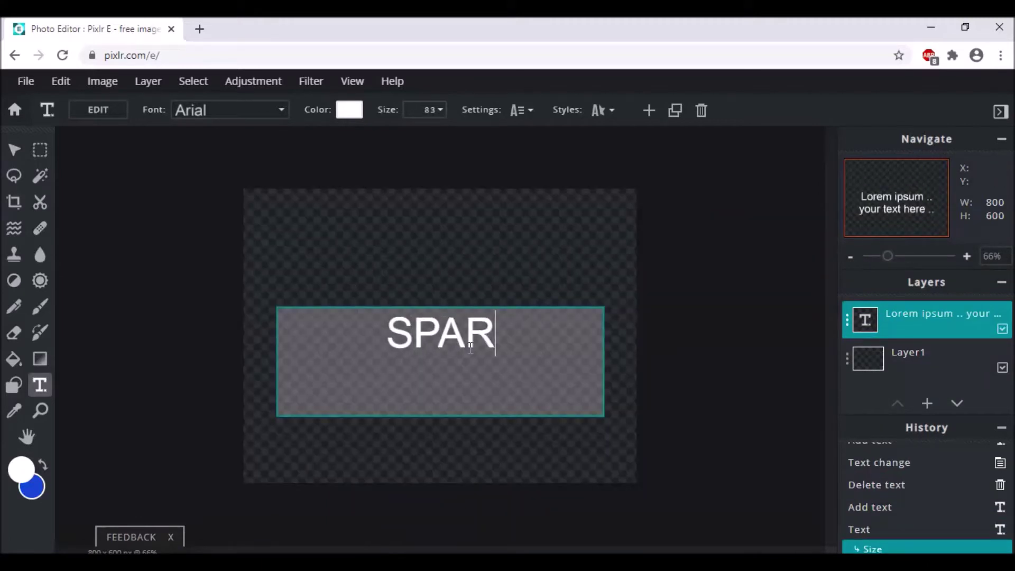
text(KLE)
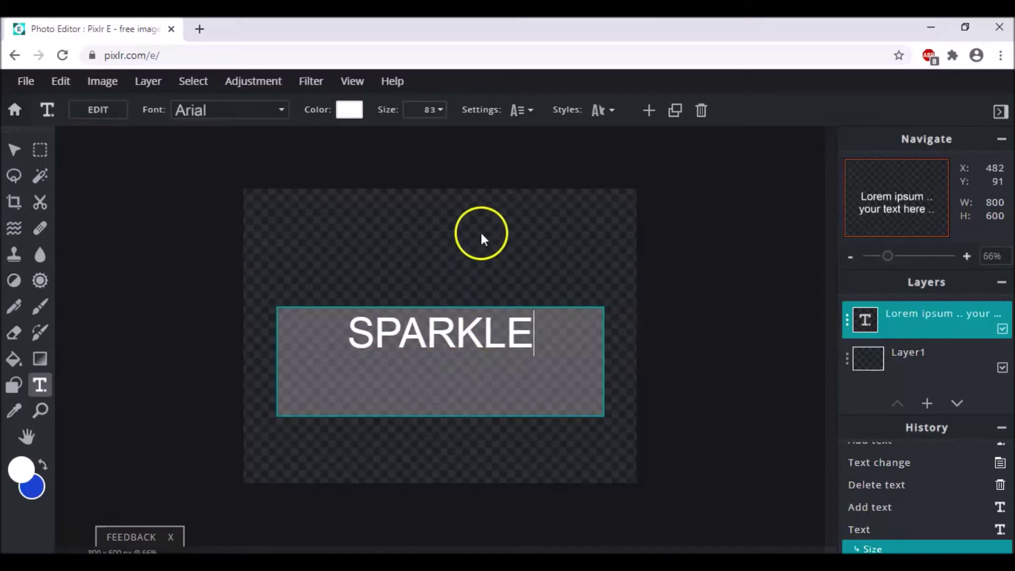
click(379, 253)
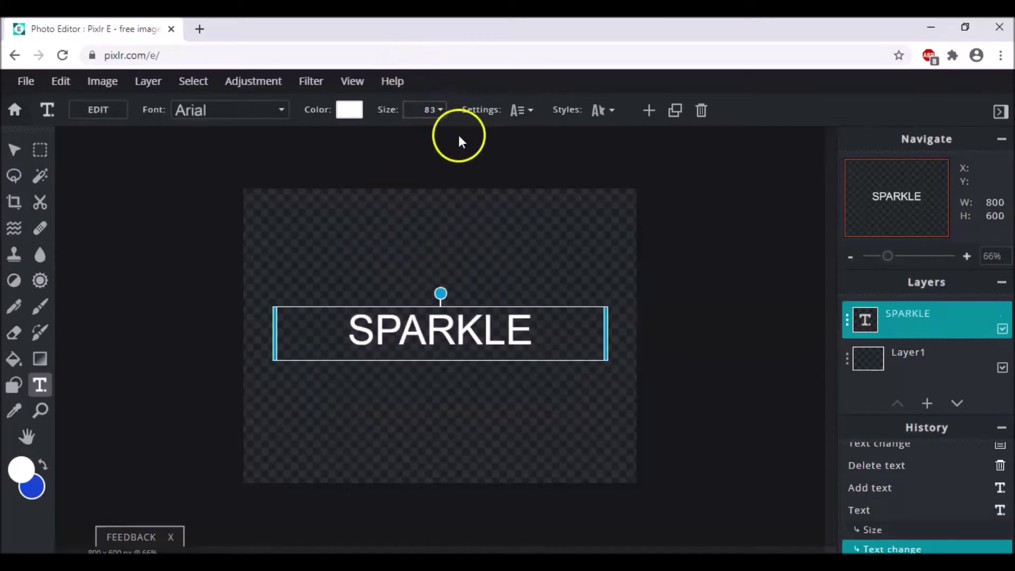
Enlarge SPARKLE to size 155 and widen its text box across the canvas.
click(428, 109)
drag(335, 142, 376, 163)
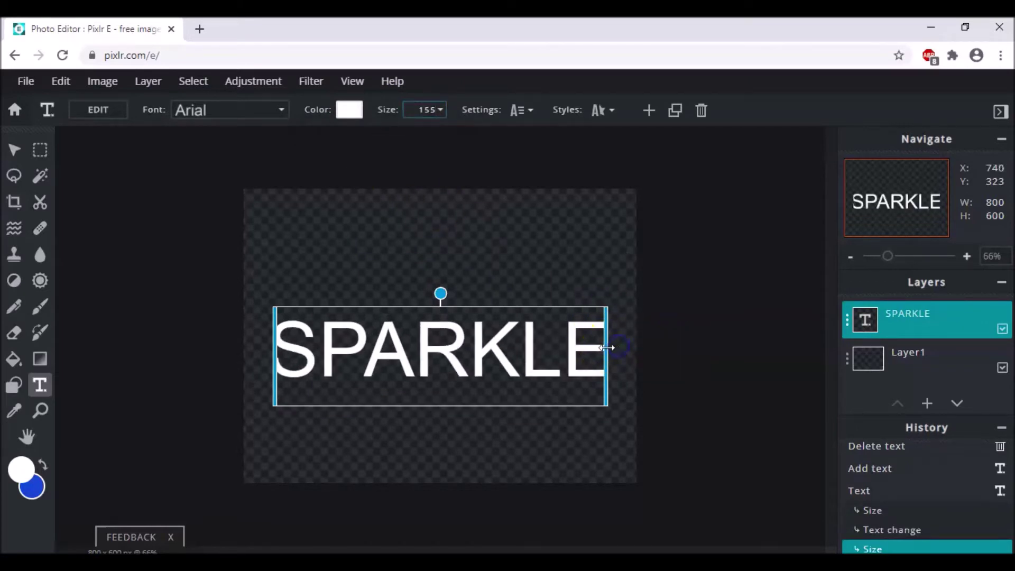
drag(606, 347, 635, 348)
drag(278, 365, 242, 364)
drag(423, 369, 424, 349)
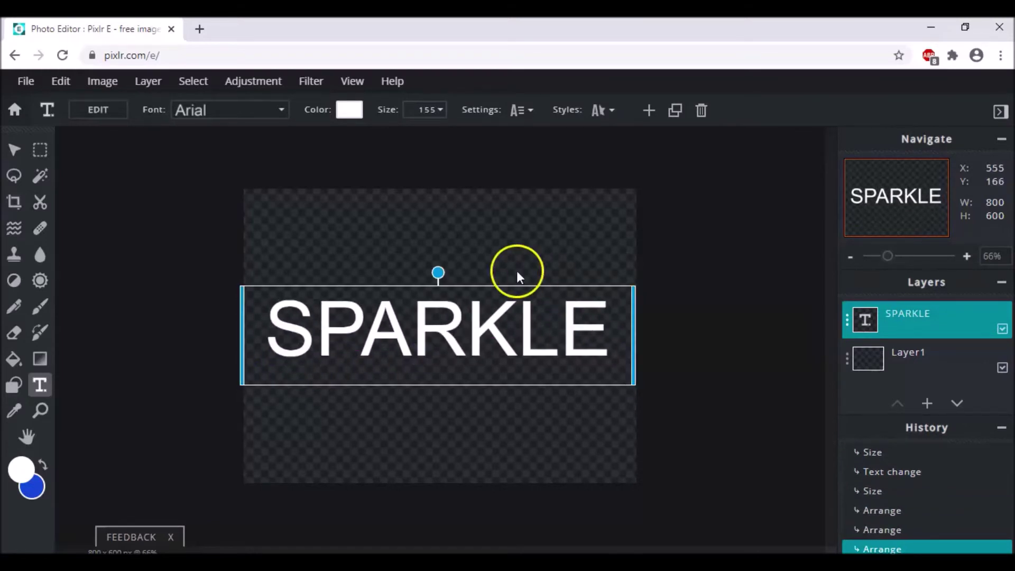
click(263, 110)
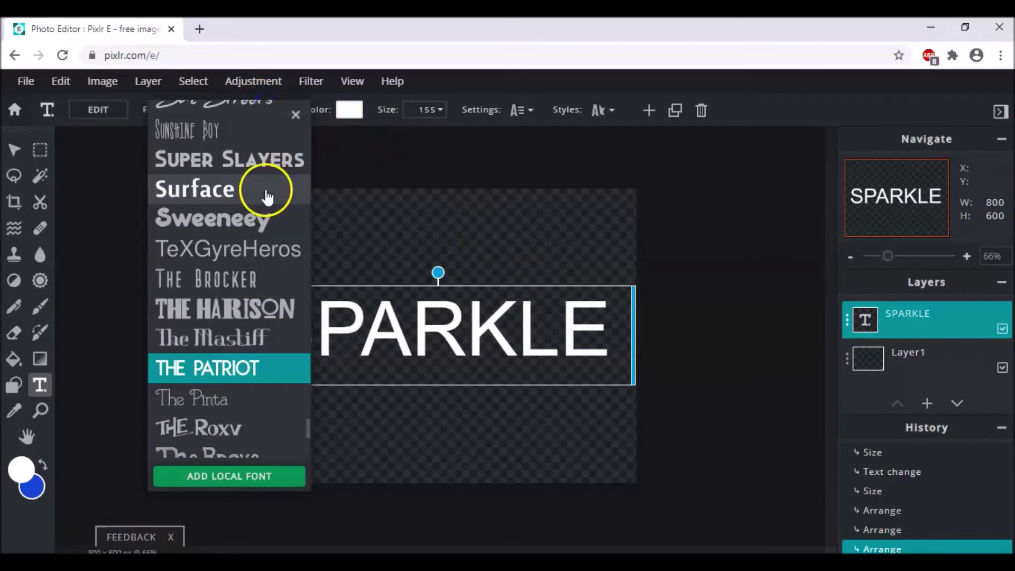
Switch the SPARKLE text to THE PATRIOT font at size 210.
scroll(269, 201, down, 2)
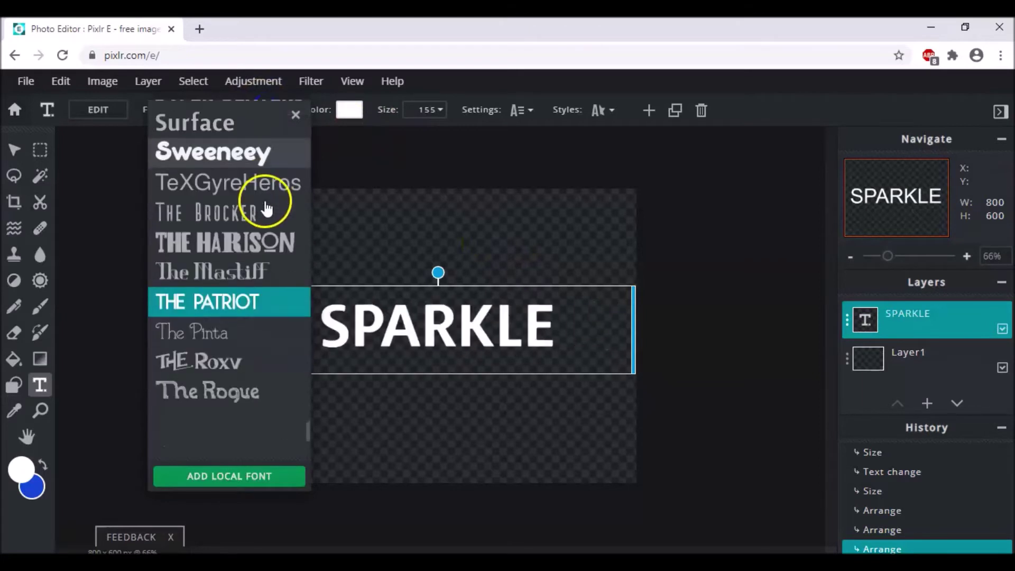
click(264, 295)
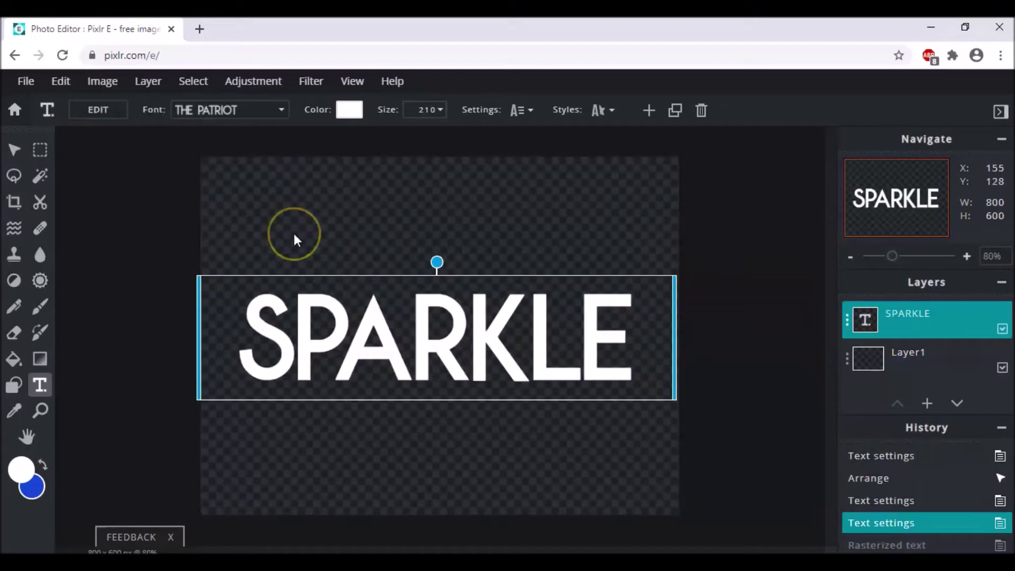
Rasterize the SPARKLE text layer with Layer > Rasterize text / element.
click(149, 81)
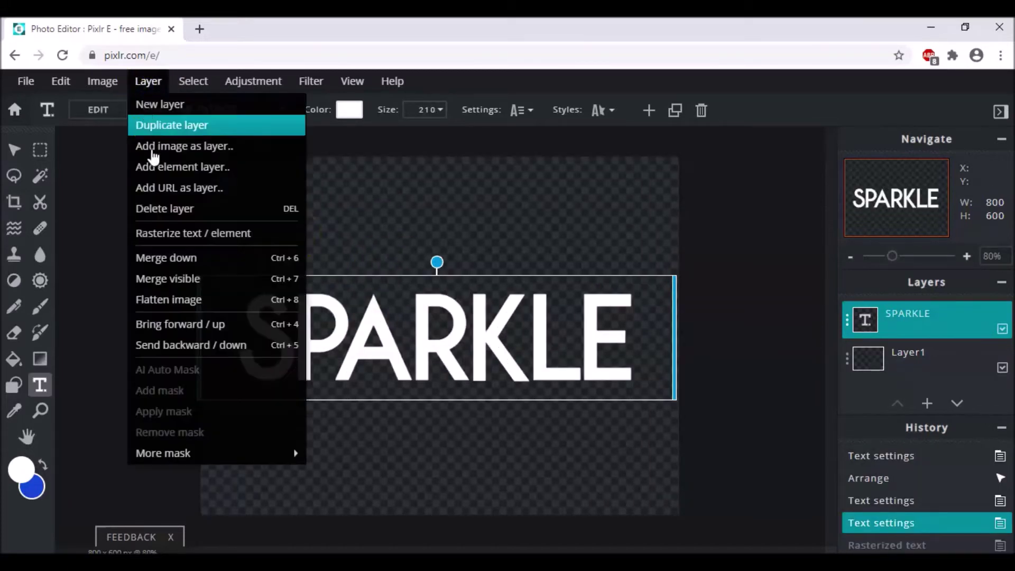
click(187, 229)
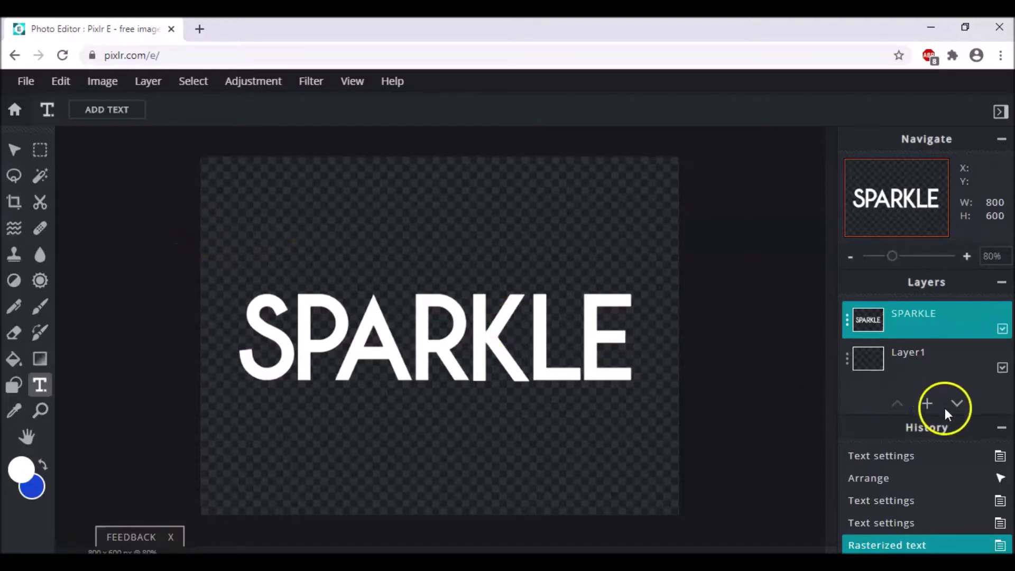
Add the glitter image file as a new image layer.
click(928, 403)
click(537, 339)
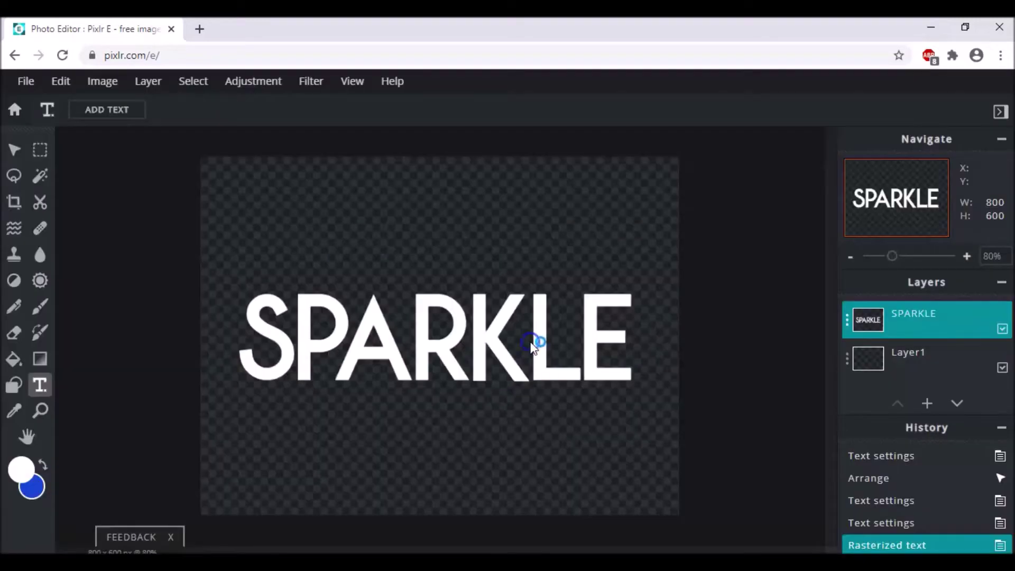
click(564, 374)
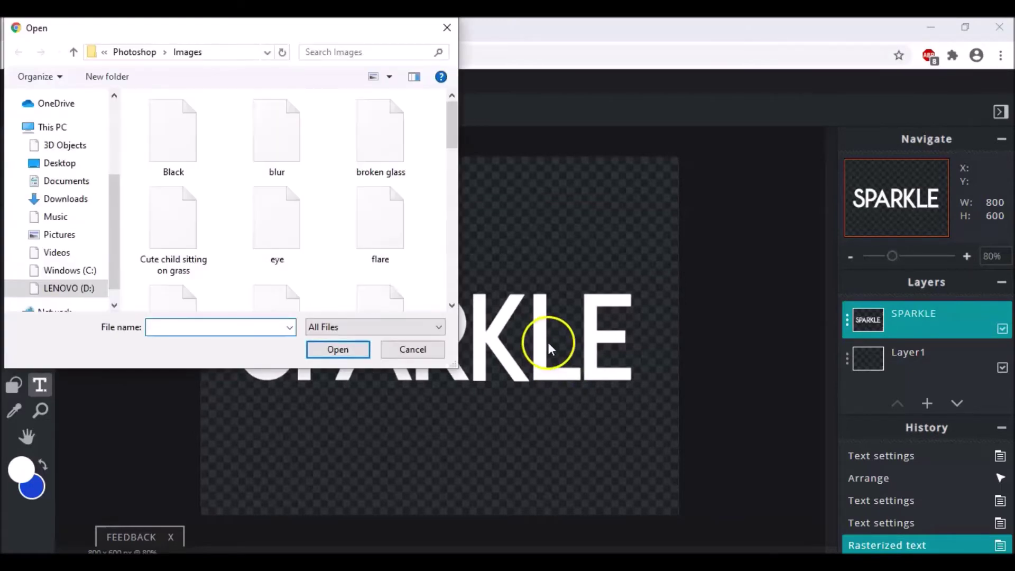
scroll(374, 283, down, 1)
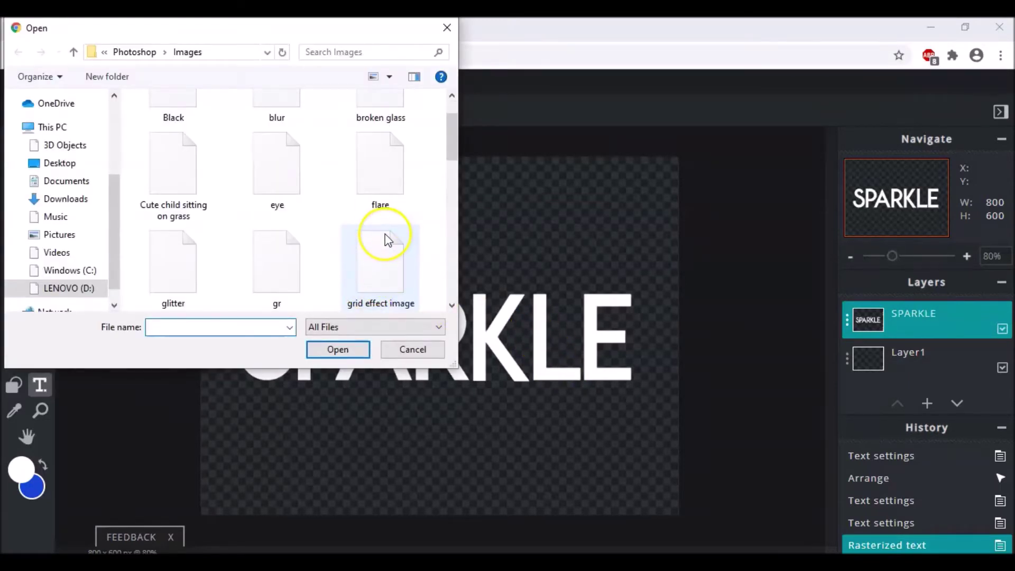
click(161, 274)
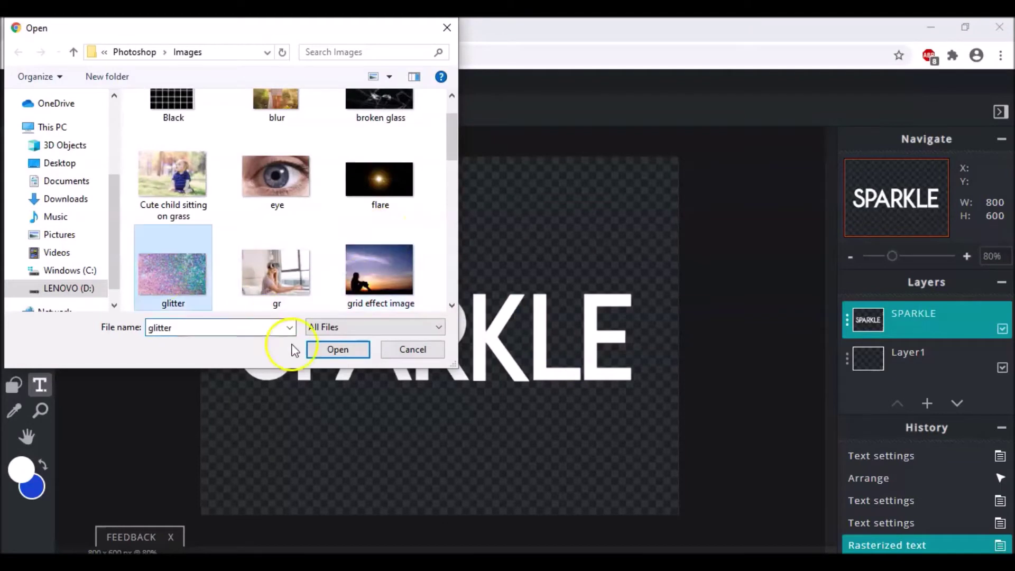
click(339, 350)
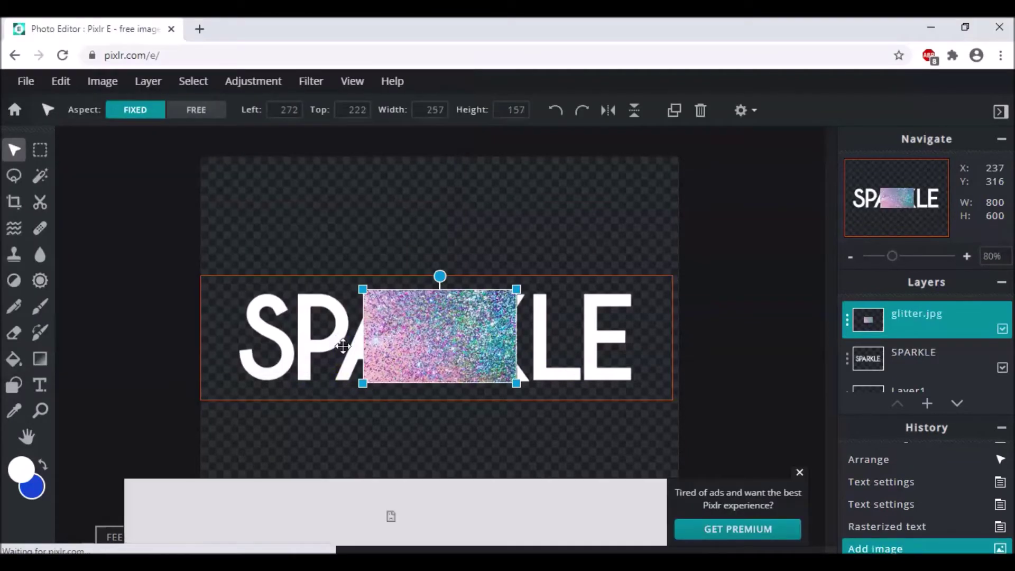
Stretch the glitter layer to cover the whole 800x600 canvas.
click(800, 473)
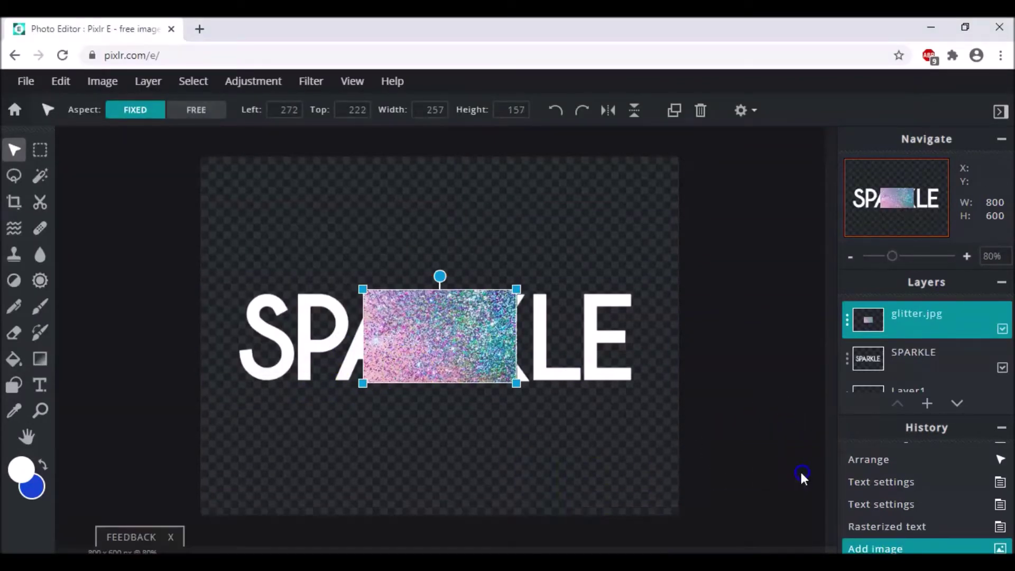
drag(454, 364, 288, 229)
drag(354, 249, 721, 510)
mouse_move(529, 370)
mouse_down()
mouse_move(529, 391)
mouse_move(545, 402)
mouse_move(529, 371)
mouse_up()
click(113, 393)
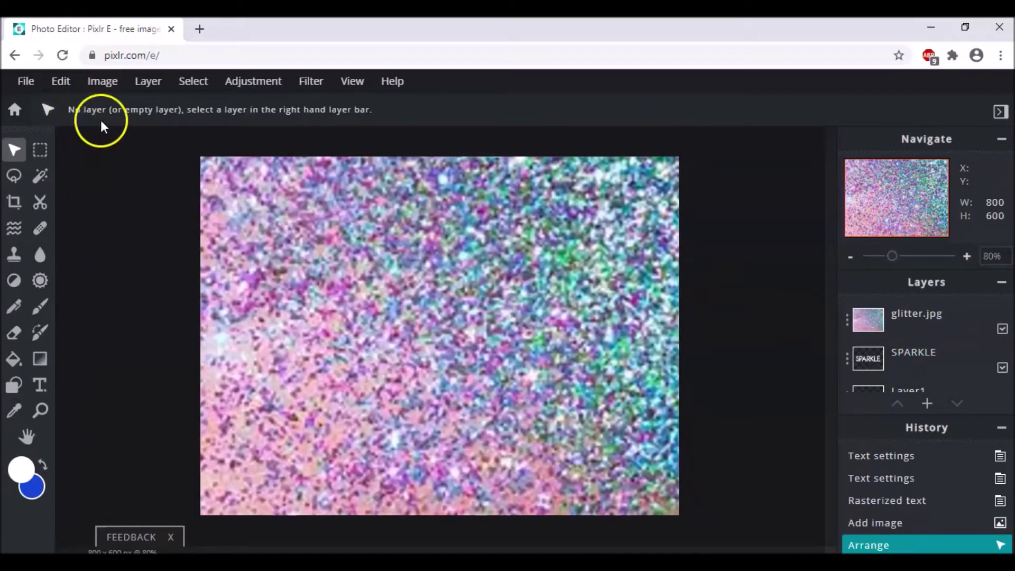
On the SPARKLE layer, select the letter pixels with Select > Select pixels.
click(902, 365)
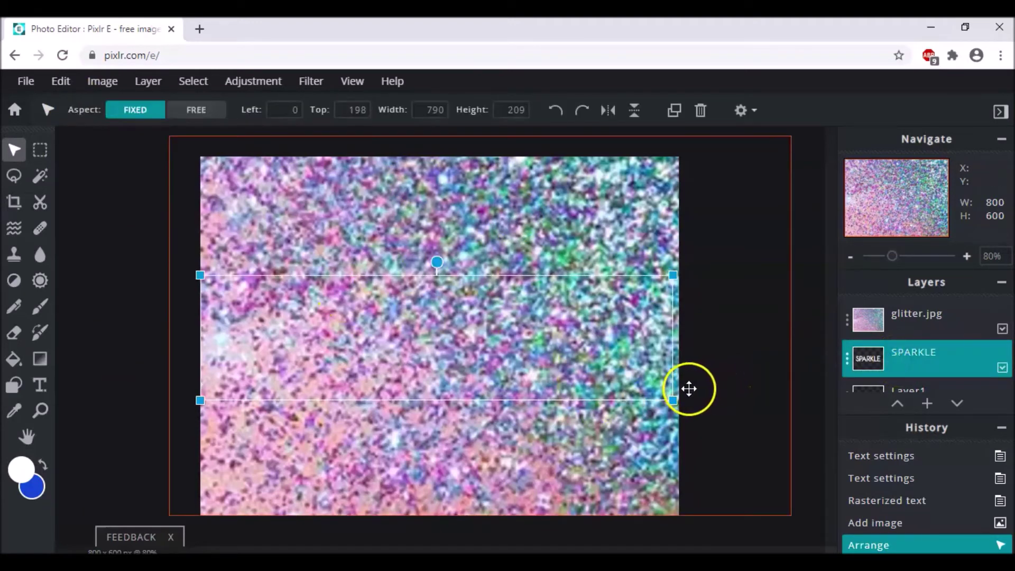
click(193, 84)
click(200, 127)
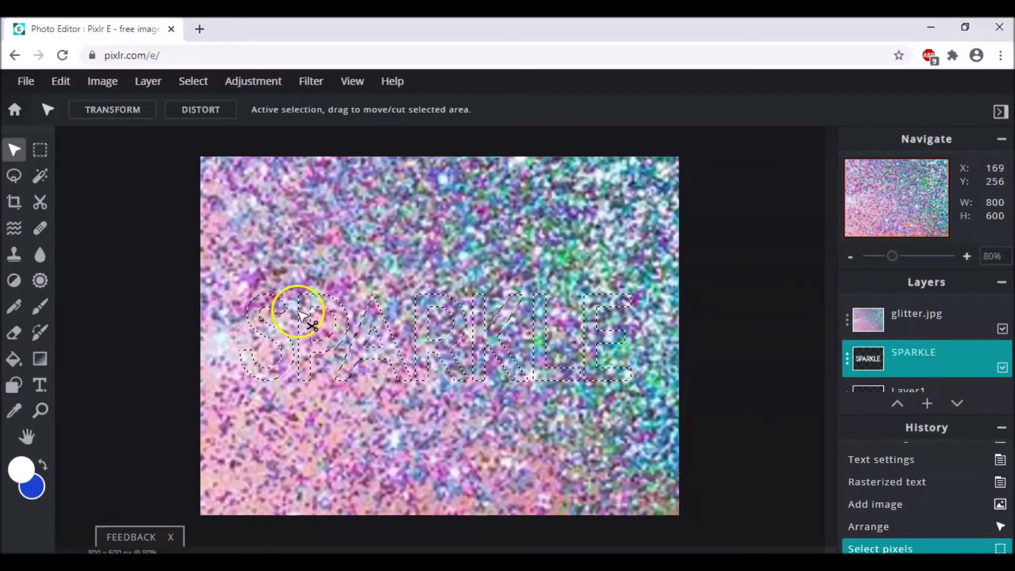
Invert the selection and delete the glitter.jpg pixels outside the SPARKLE letters.
click(185, 84)
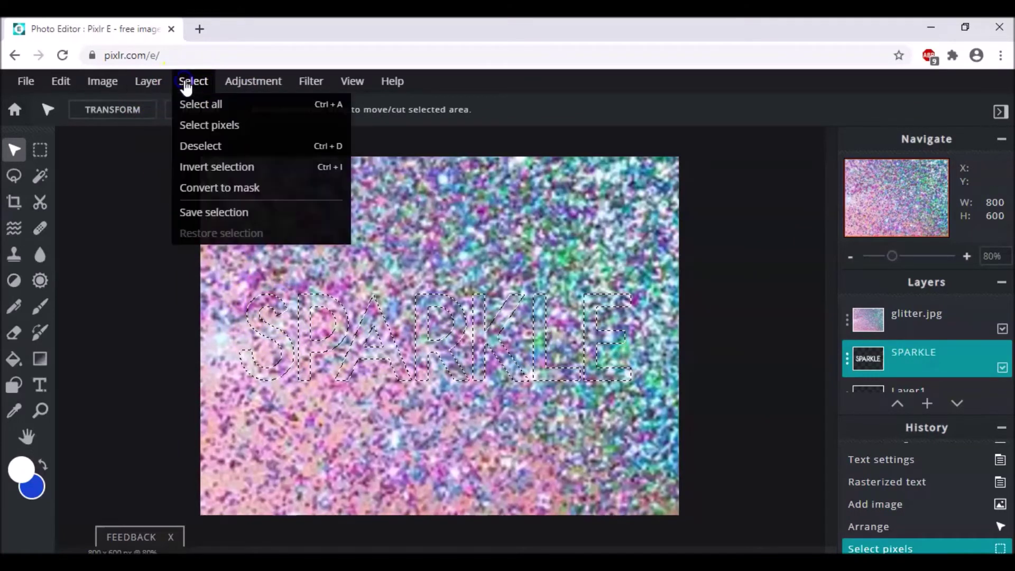
click(223, 168)
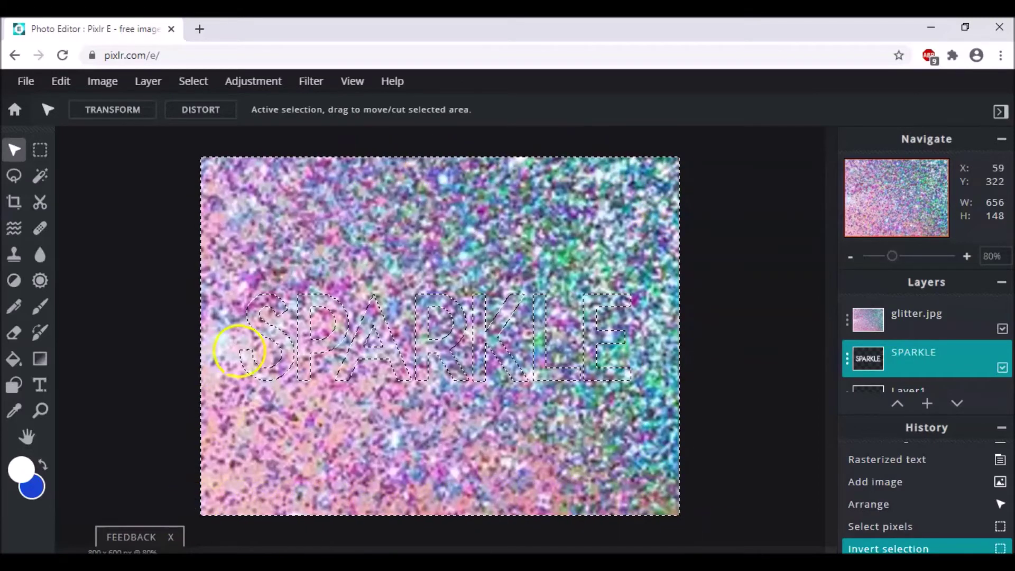
click(883, 325)
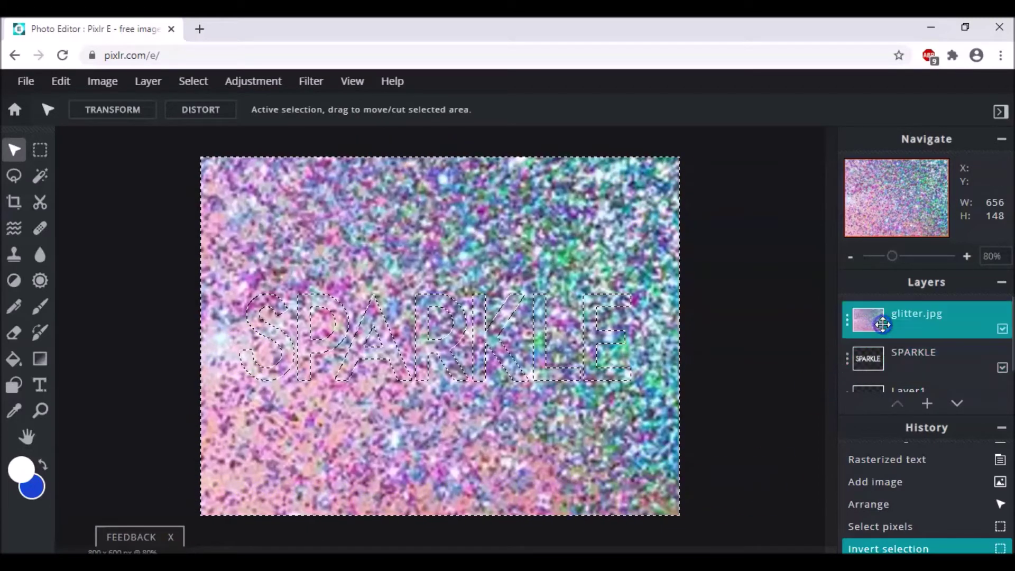
key(Delete)
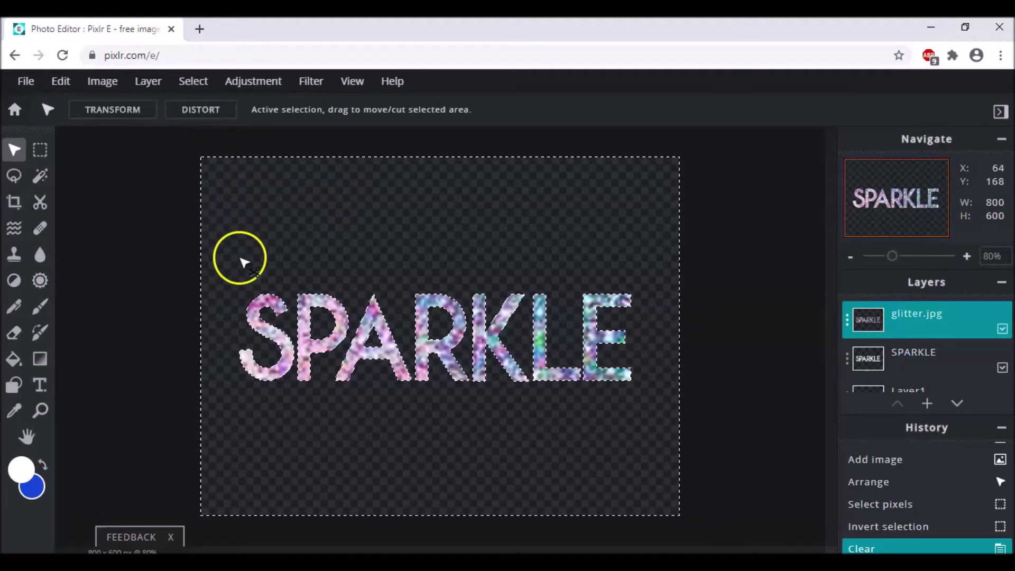
Deselect to clear the marching ants around the glitter-filled SPARKLE letters.
click(193, 82)
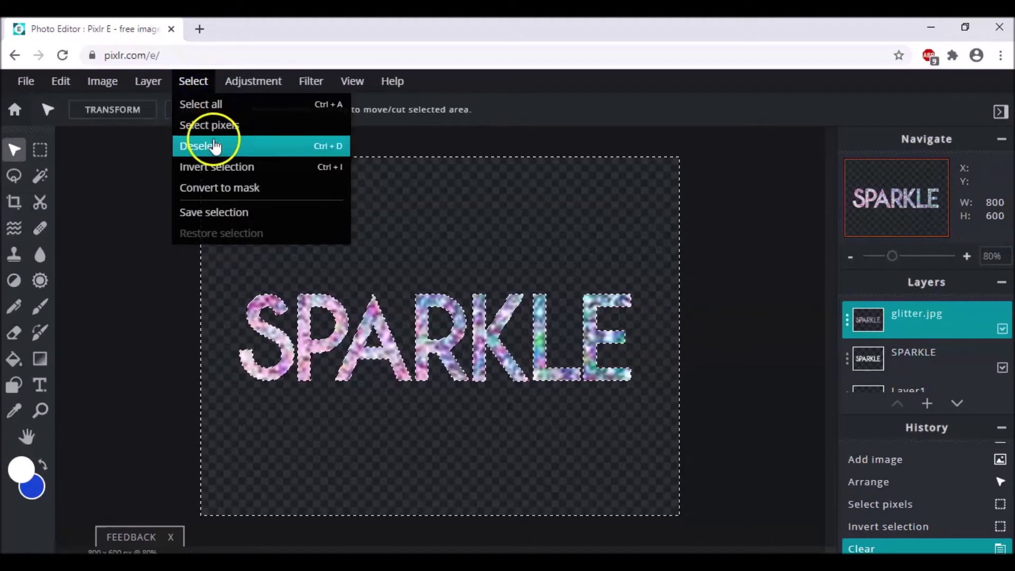
click(213, 146)
click(371, 388)
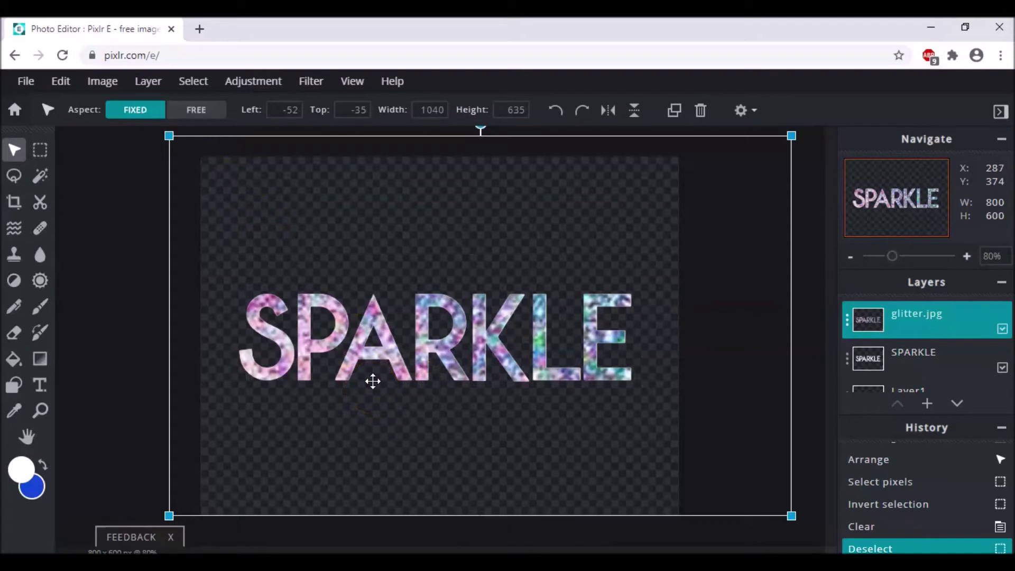
click(24, 82)
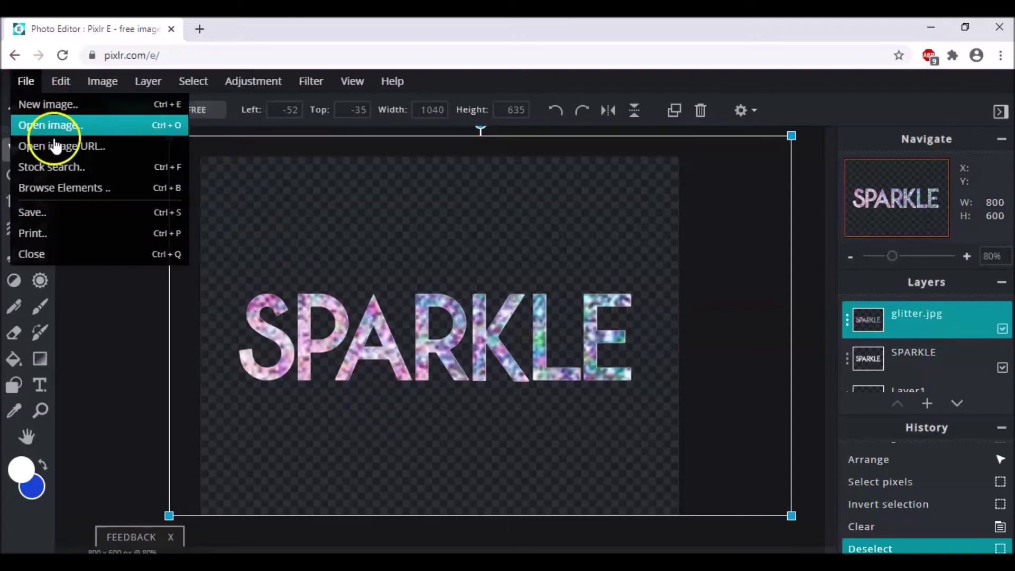
Add the dark orange sparkle overlay from Browse Elements > Overlay as a new layer.
click(61, 188)
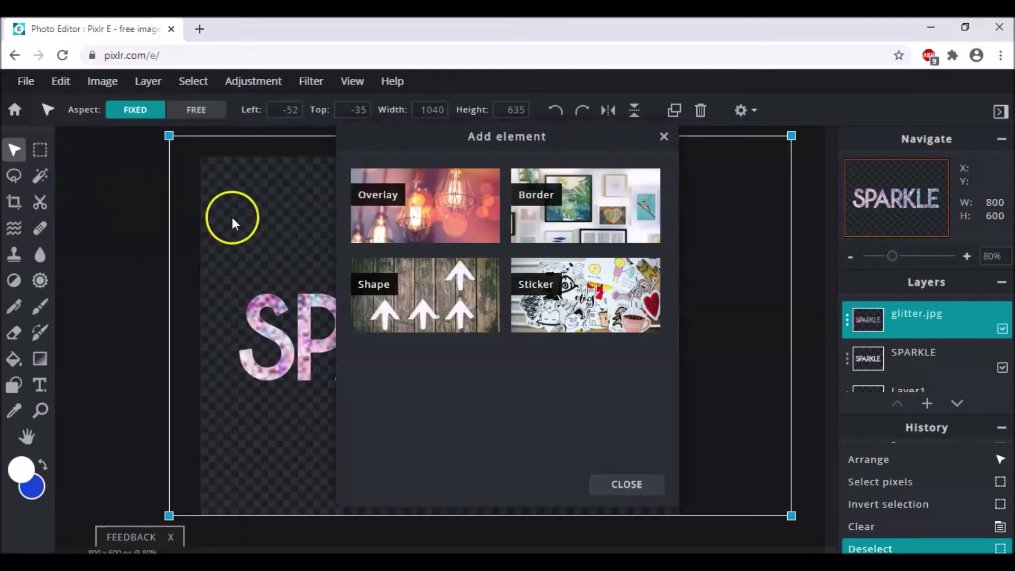
click(429, 197)
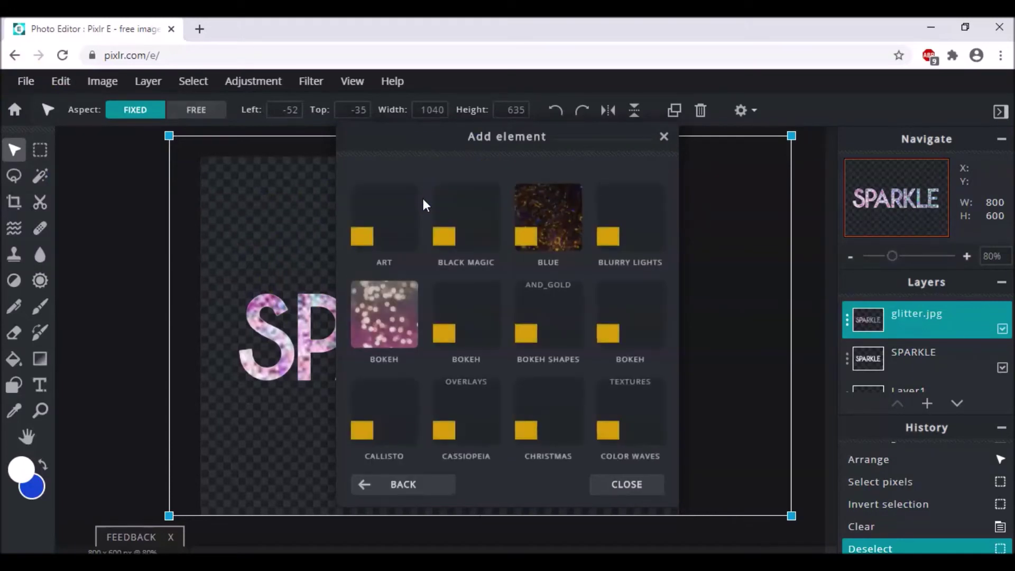
click(437, 268)
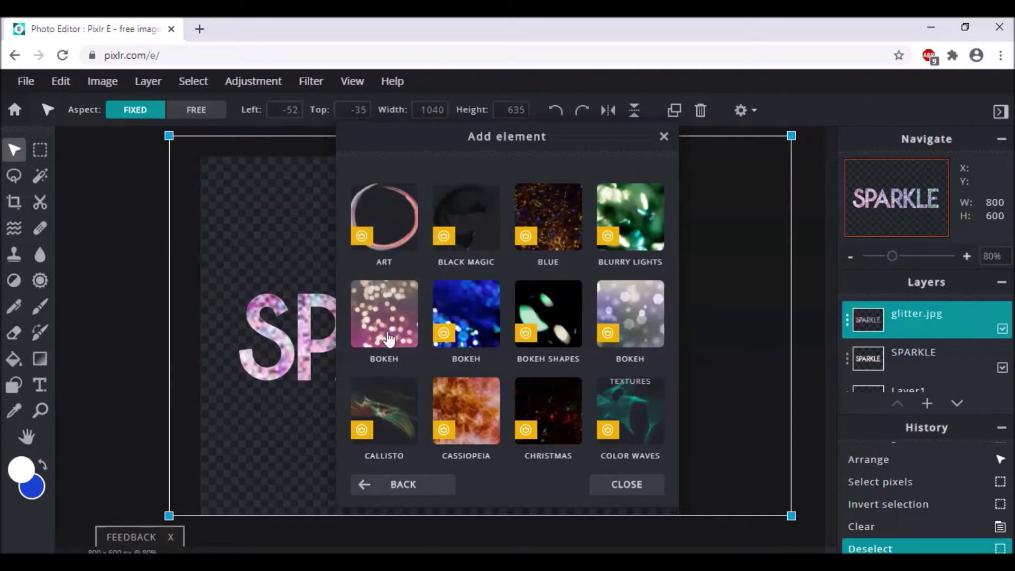
click(388, 339)
click(771, 545)
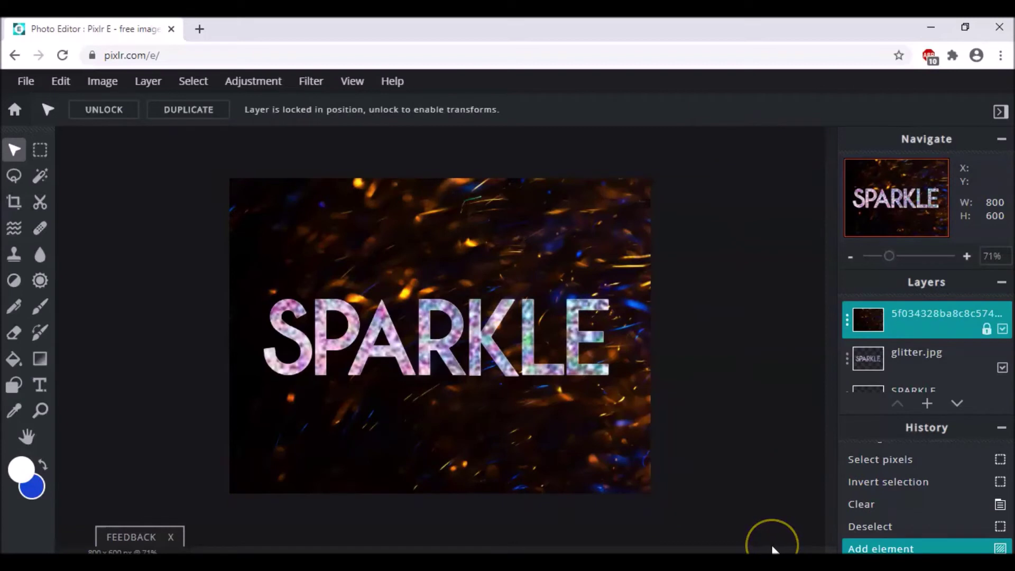
Duplicate the sparkle overlay layer to brighten the background.
click(681, 494)
click(848, 320)
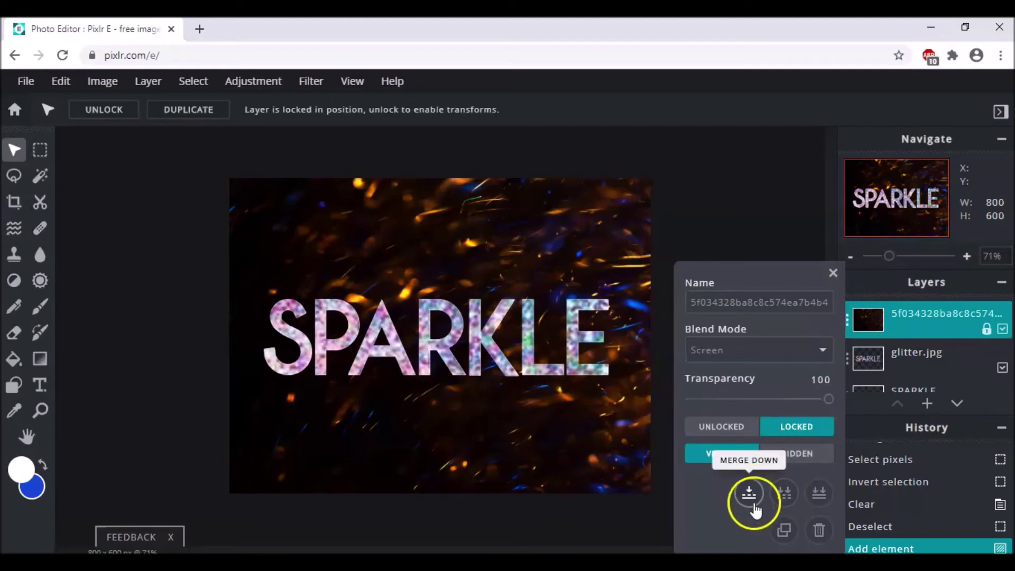
click(785, 530)
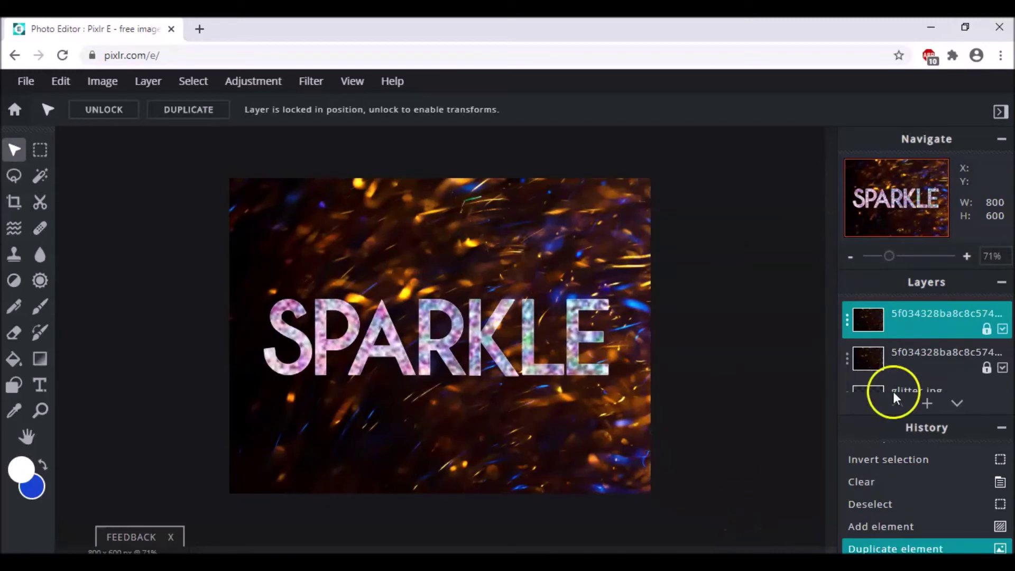
Hide the SPARKLE text layer, leaving the glitter lettering visible.
scroll(945, 331, down, 3)
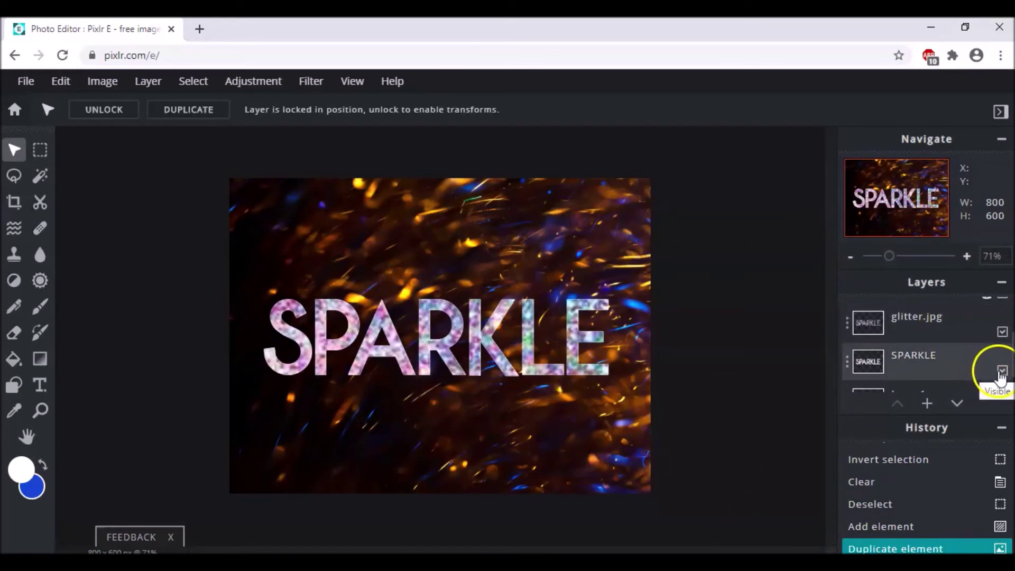
click(1001, 371)
scroll(941, 340, down, 1)
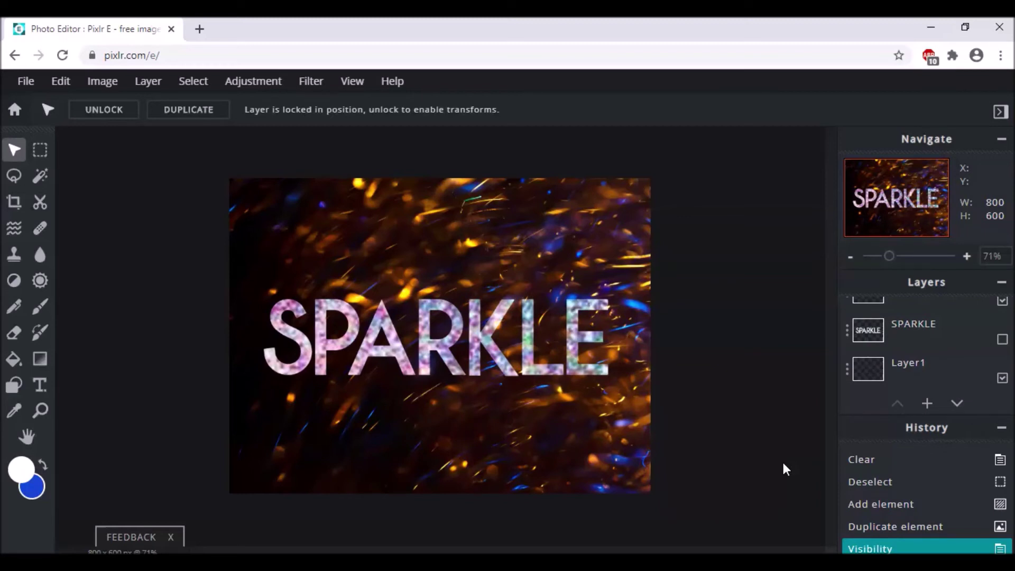
click(271, 194)
Apply an Exposure adjustment of about 40 to the glitter.jpg layer.
click(256, 83)
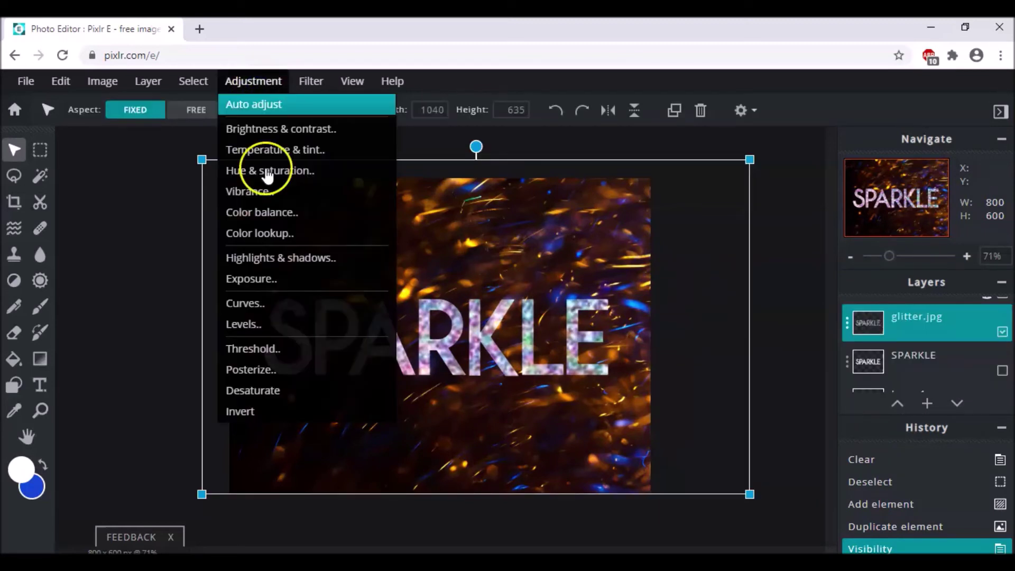
click(273, 278)
drag(508, 376, 566, 374)
click(648, 419)
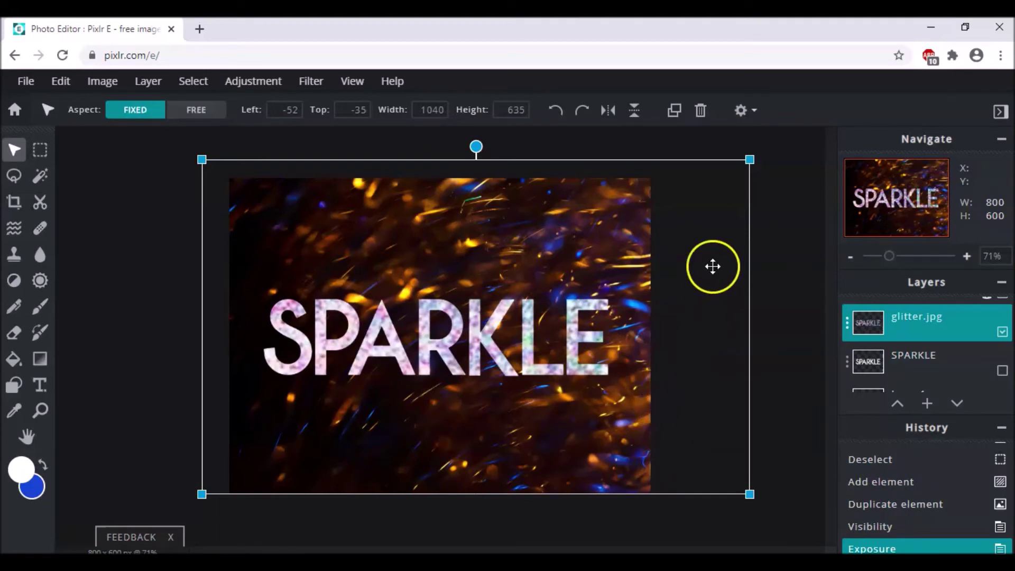
Add the flare image as a new 309 × 155 layer over SPARKLE and unlock it.
click(927, 404)
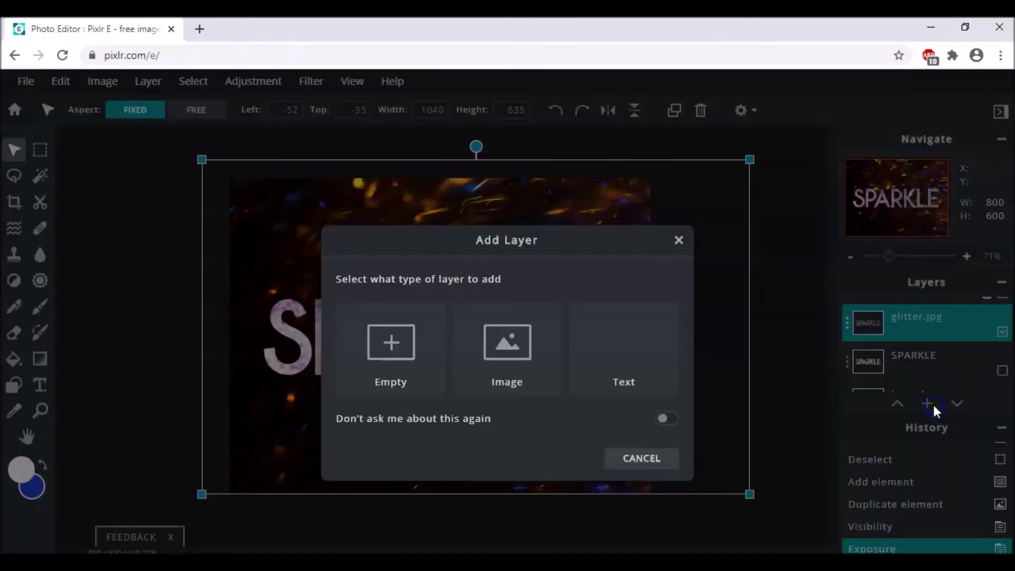
click(522, 385)
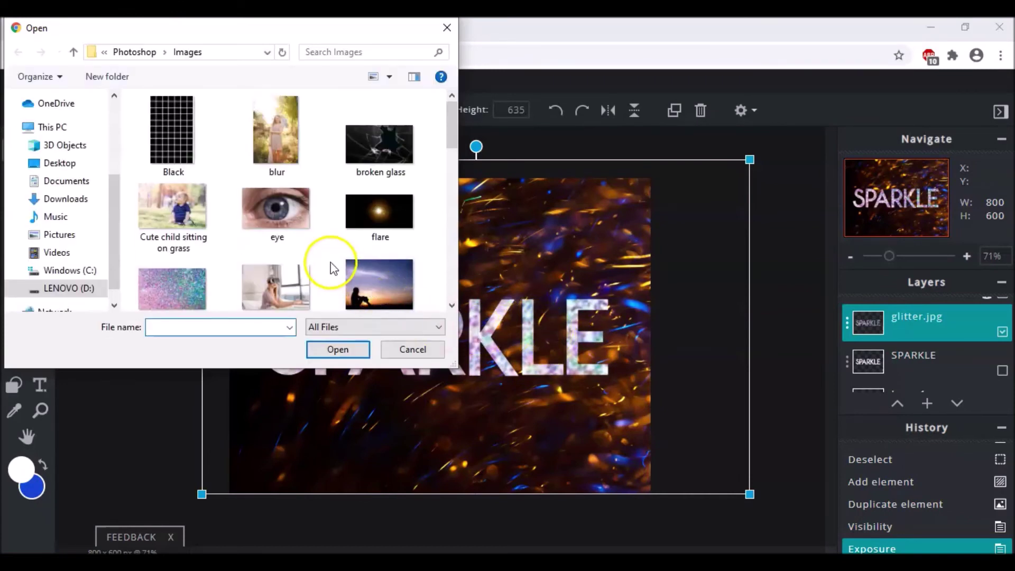
scroll(330, 268, down, 1)
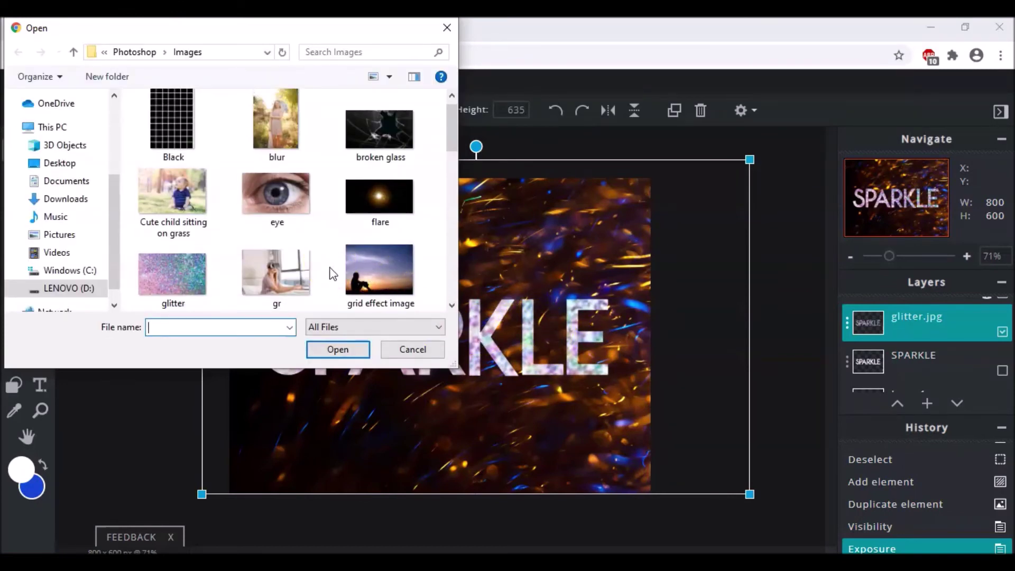
click(391, 200)
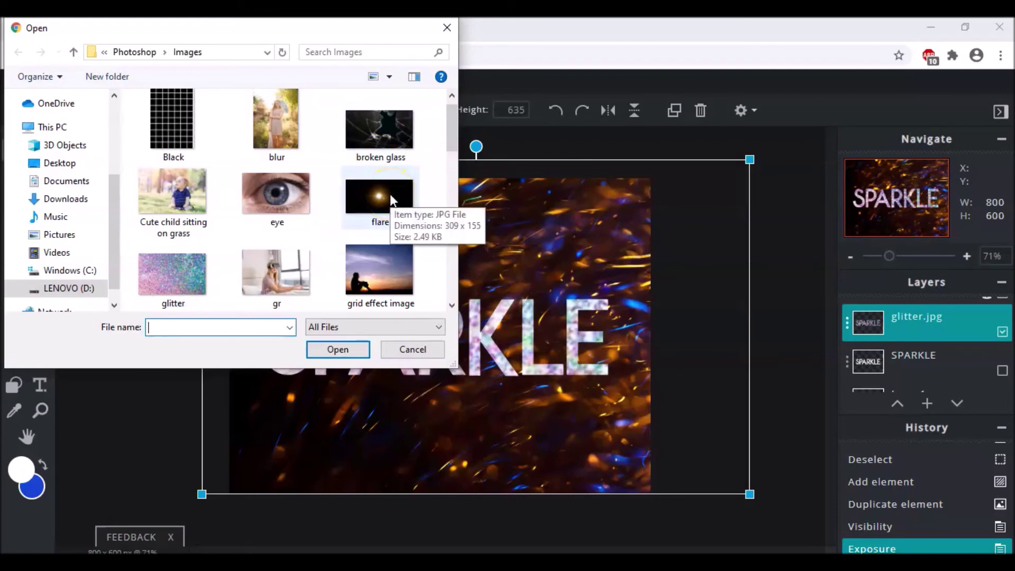
click(391, 198)
click(338, 350)
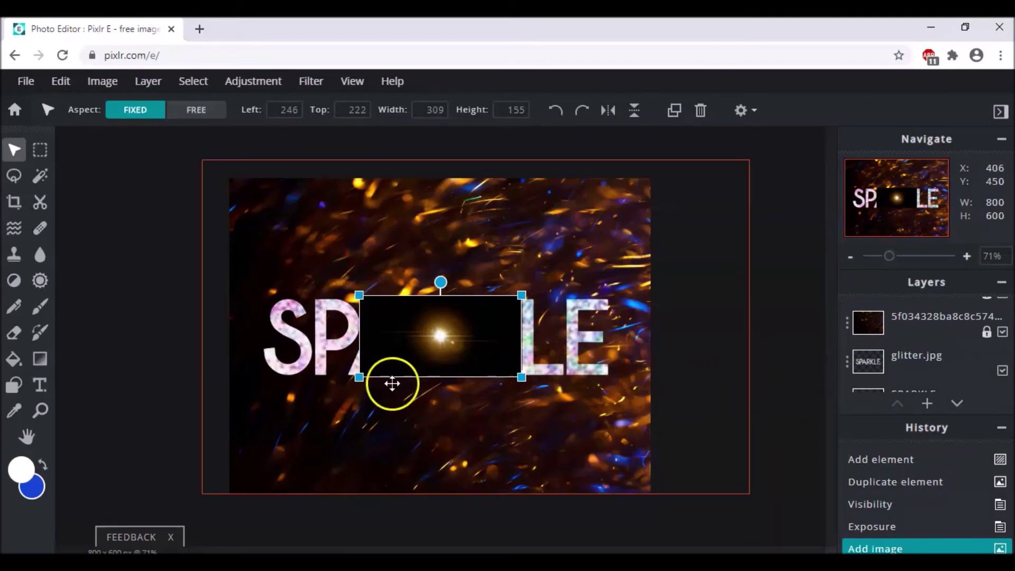
click(757, 367)
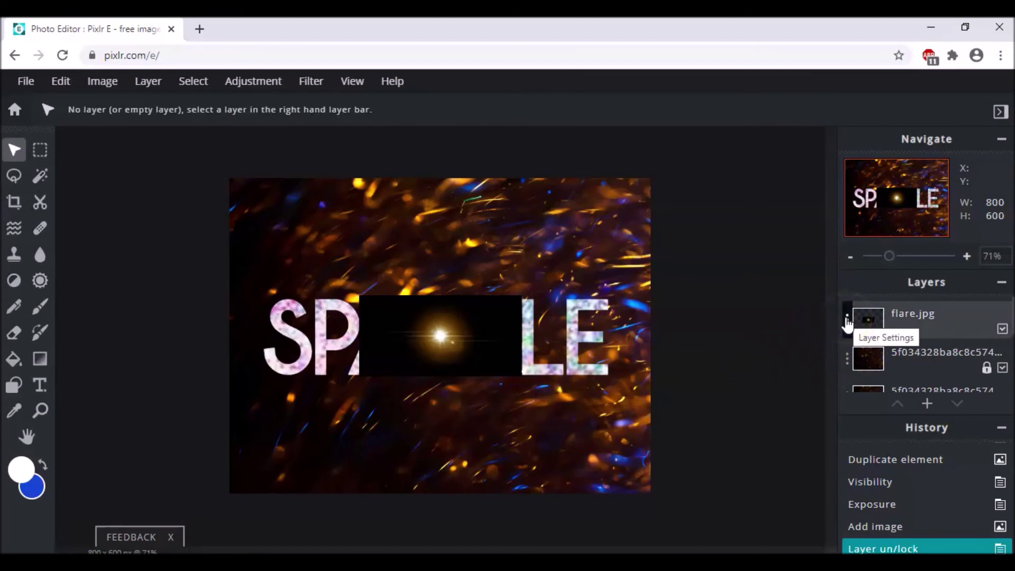
Set the flare.jpg layer's blend mode to Screen so only its glow shows.
click(847, 322)
click(778, 364)
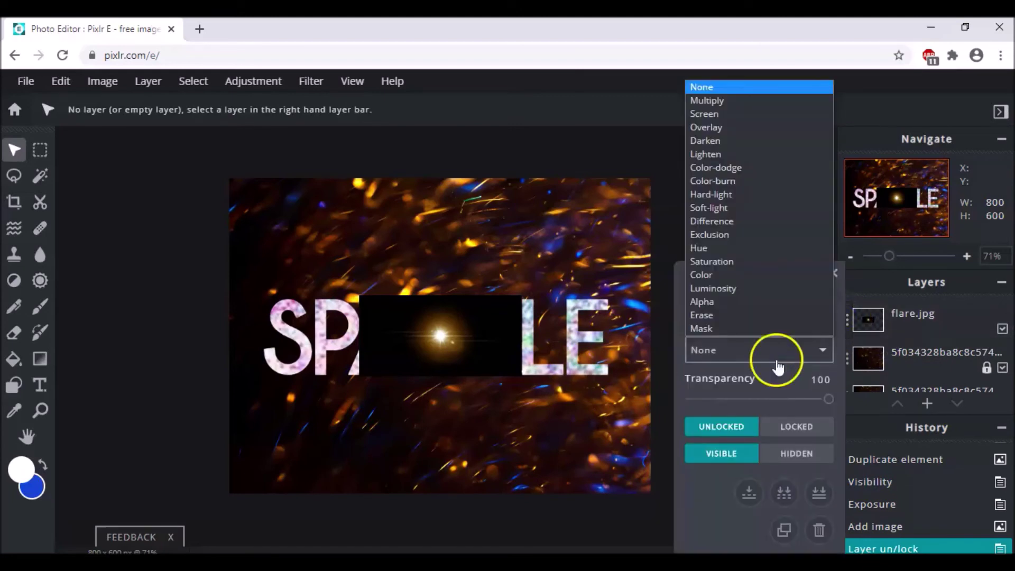
click(715, 114)
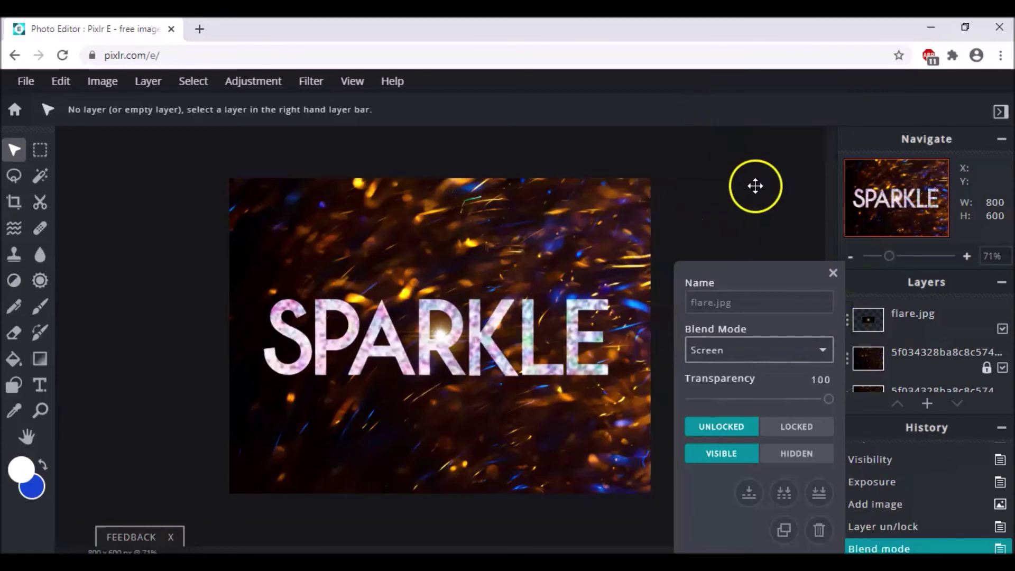
click(513, 314)
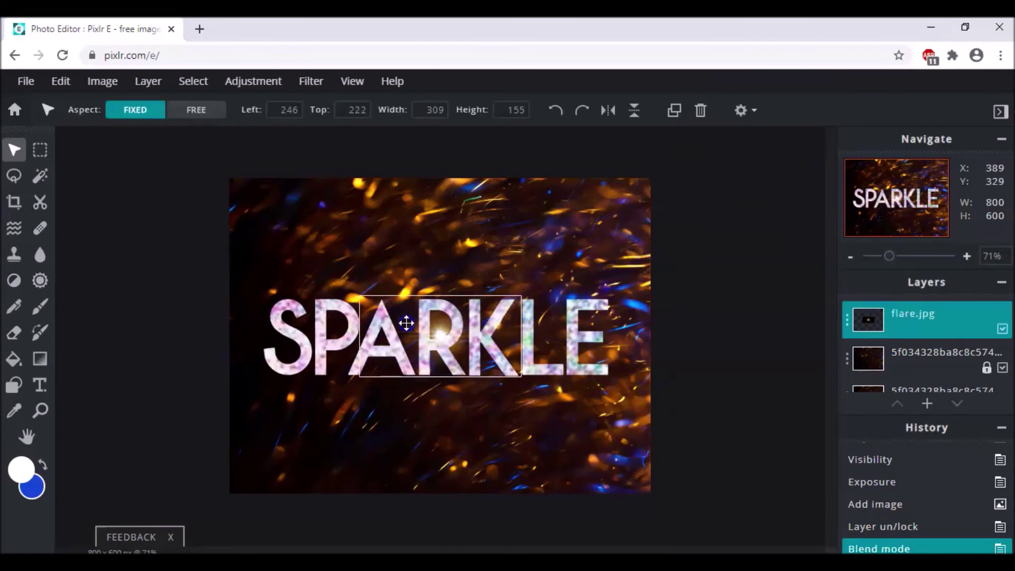
Enlarge the flare at SPARKLE's top-left and place a duplicate near the lower right.
drag(407, 324, 224, 245)
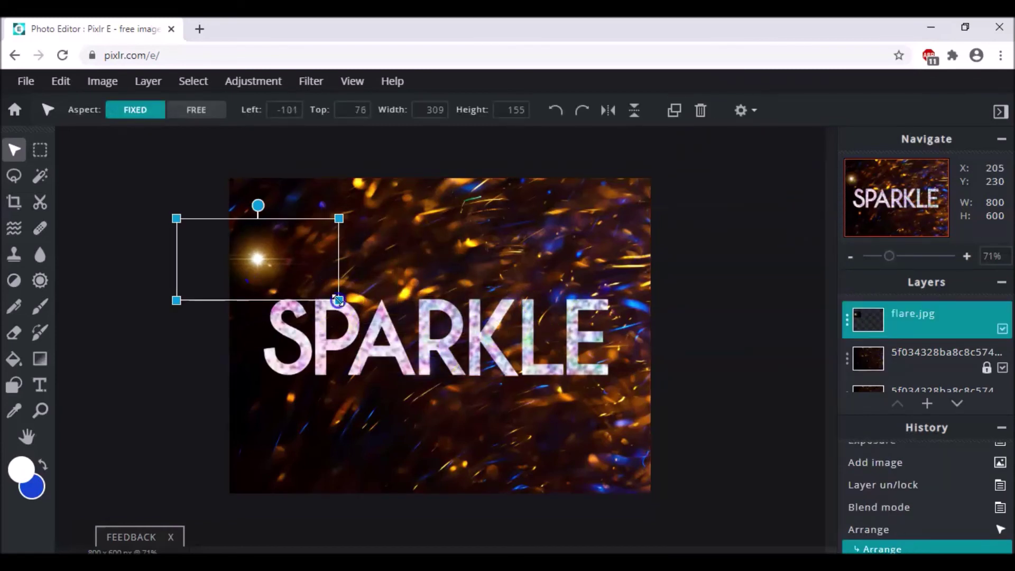
drag(338, 300, 362, 323)
click(847, 319)
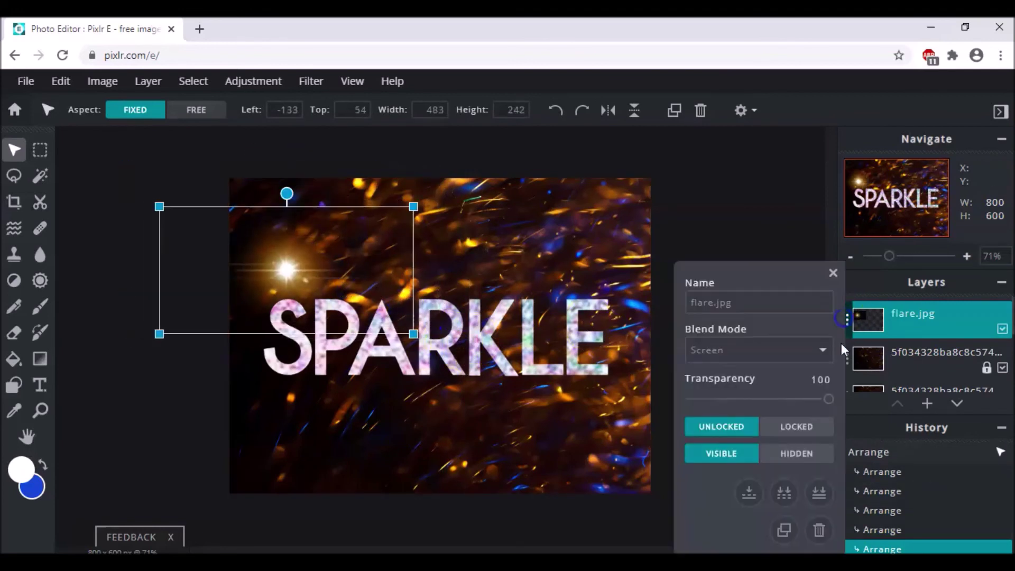
click(784, 530)
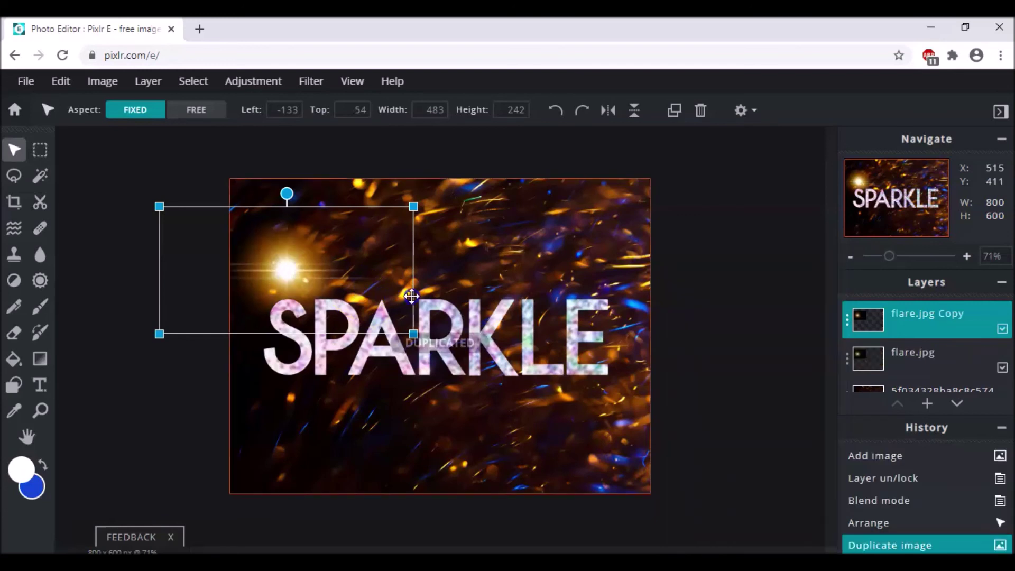
drag(412, 296, 663, 424)
click(754, 231)
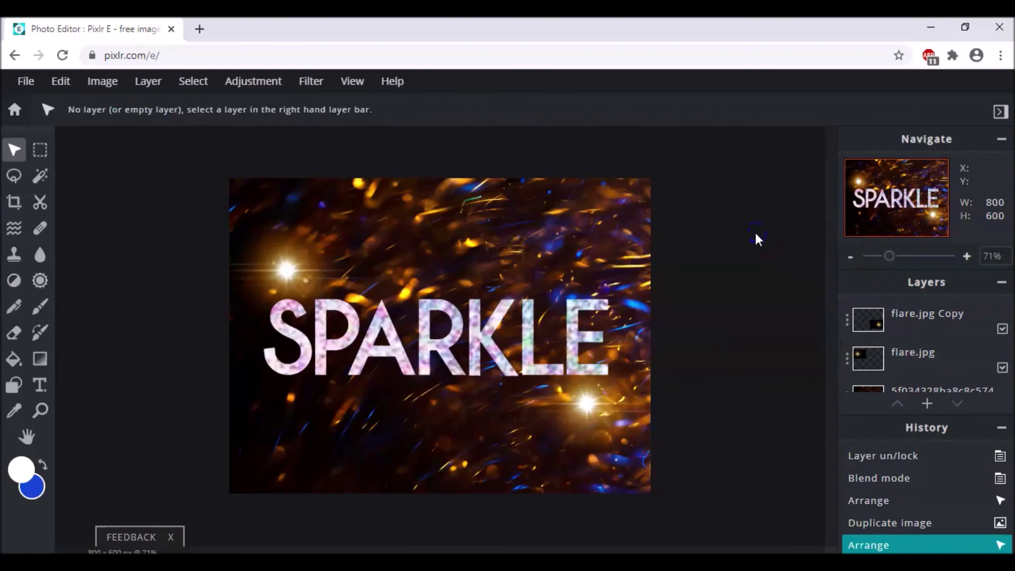
Flatten the text, backdrop and both flare layers into one Background layer.
click(847, 323)
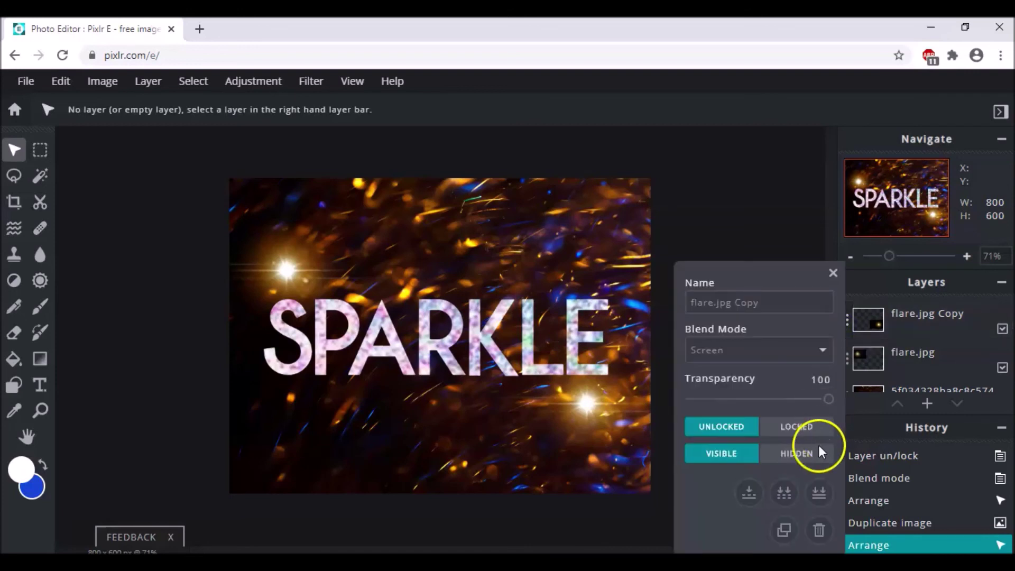
click(815, 499)
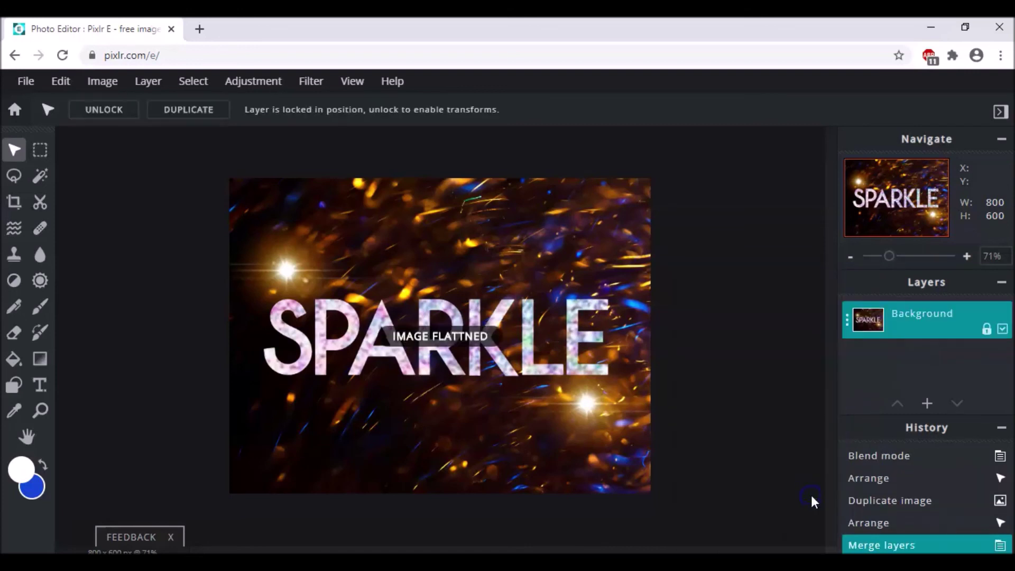